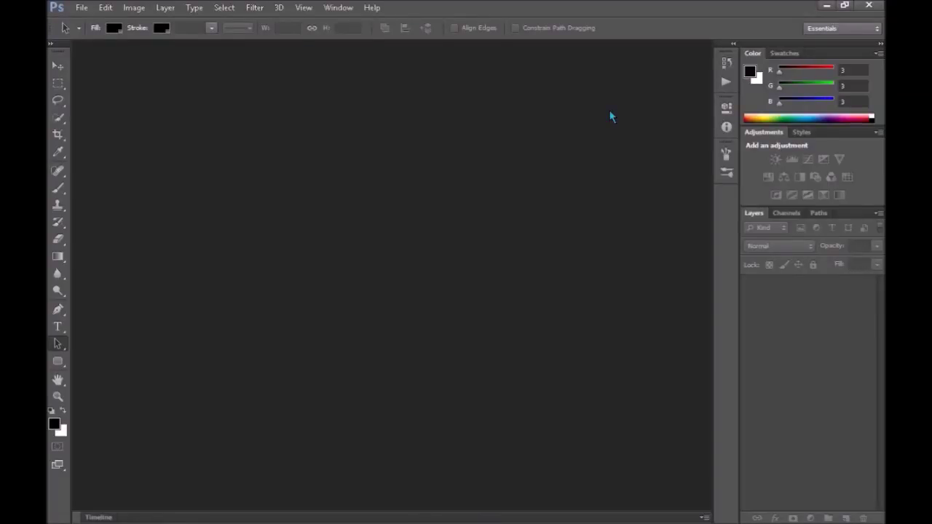
# Step: Create Untitled-1, a 1280×720 px document with Transparent background contents
pyautogui.click(82, 7)
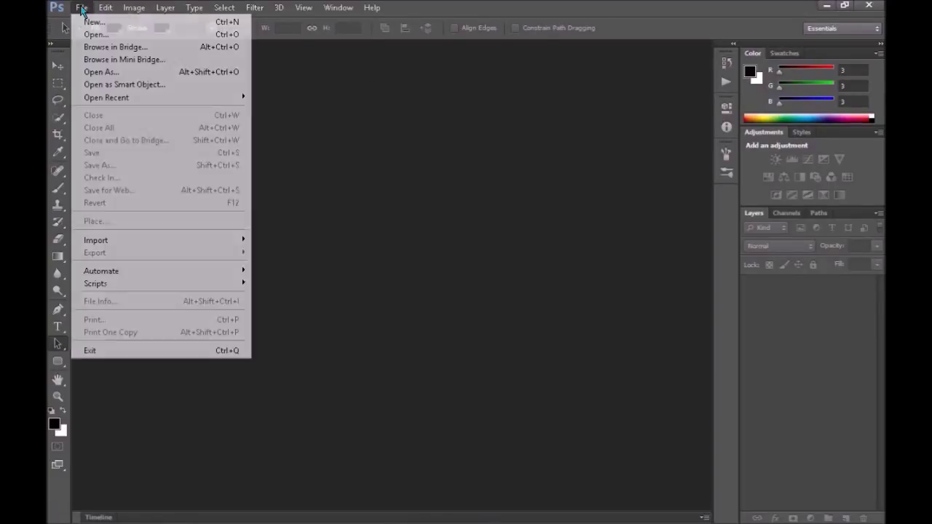
pyautogui.click(92, 24)
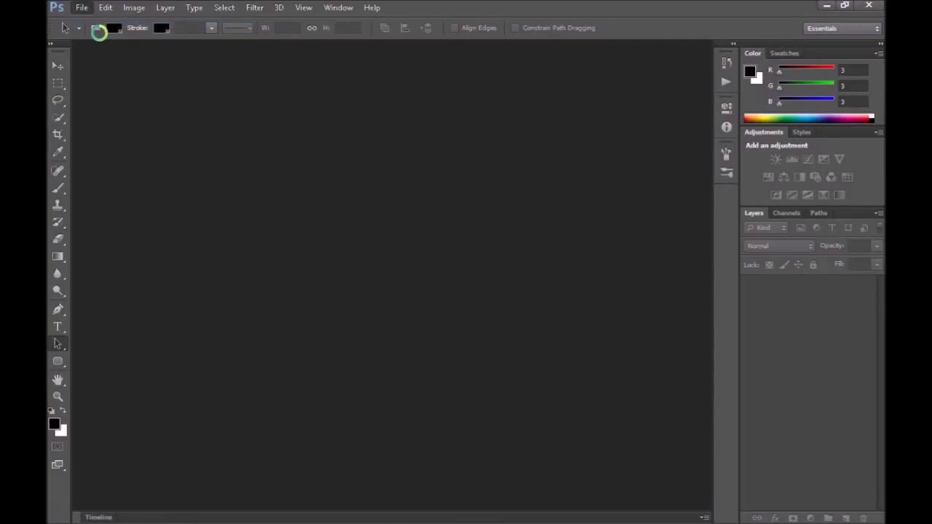
pyautogui.click(598, 139)
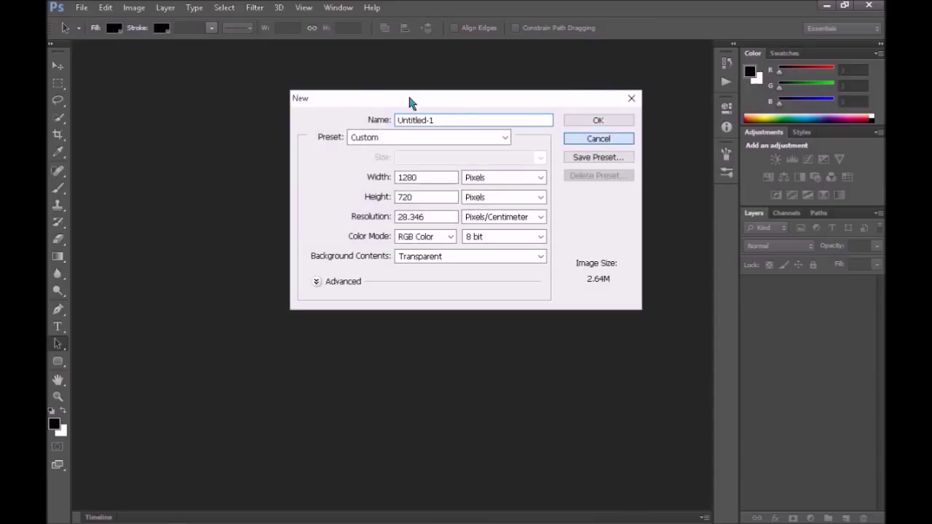
pyautogui.click(80, 7)
pyautogui.click(91, 22)
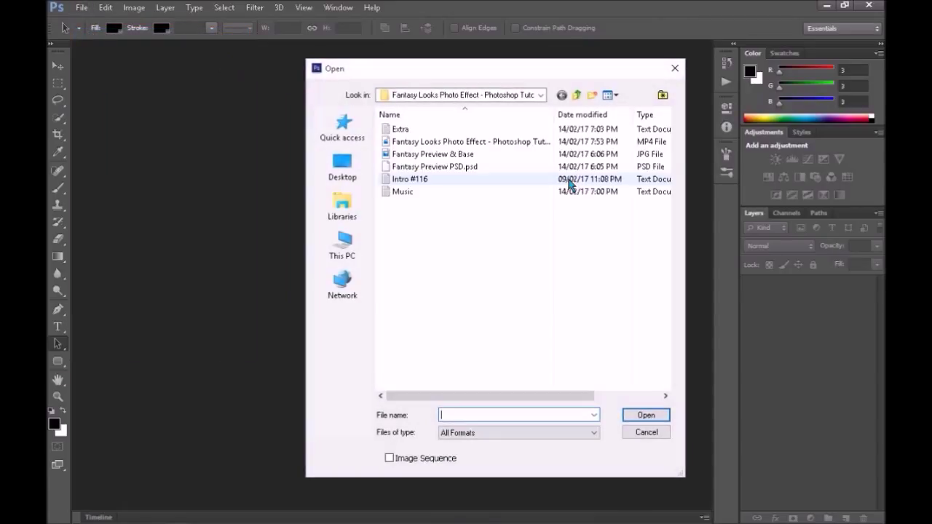
pyautogui.click(646, 433)
pyautogui.click(79, 7)
pyautogui.click(91, 22)
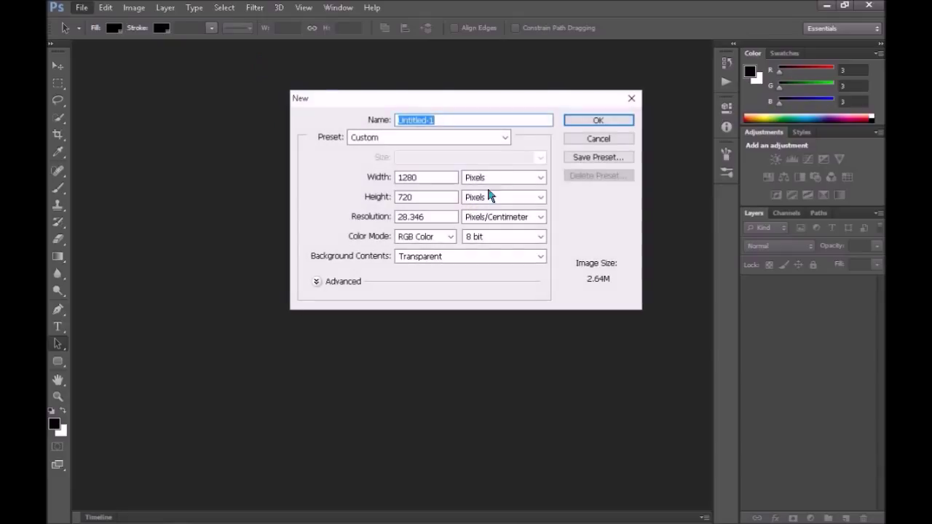
pyautogui.click(579, 118)
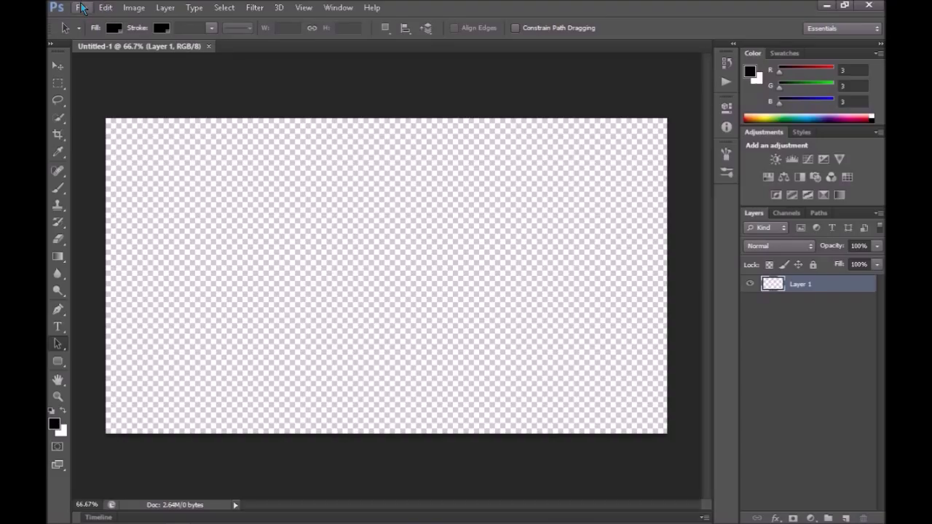
pyautogui.click(82, 7)
pyautogui.click(103, 221)
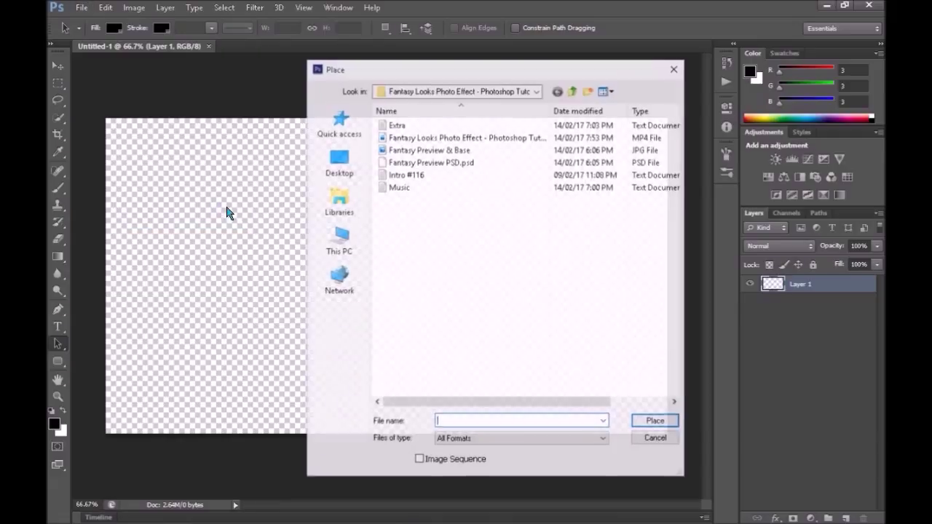
# Step: Place the Fantasy Preview & Base image at 18% on the canvas's right side
pyautogui.doubleClick(455, 150)
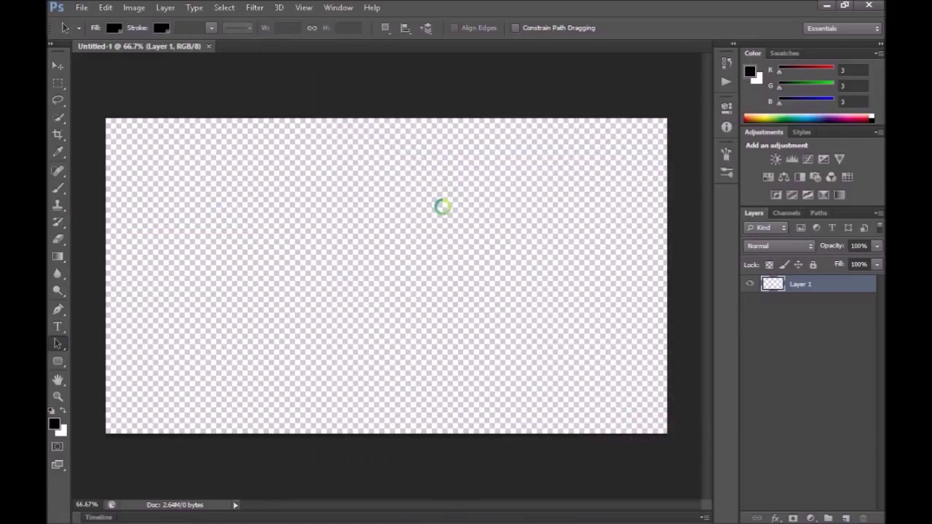
pyautogui.moveTo(446, 235); pyautogui.dragTo(618, 275)
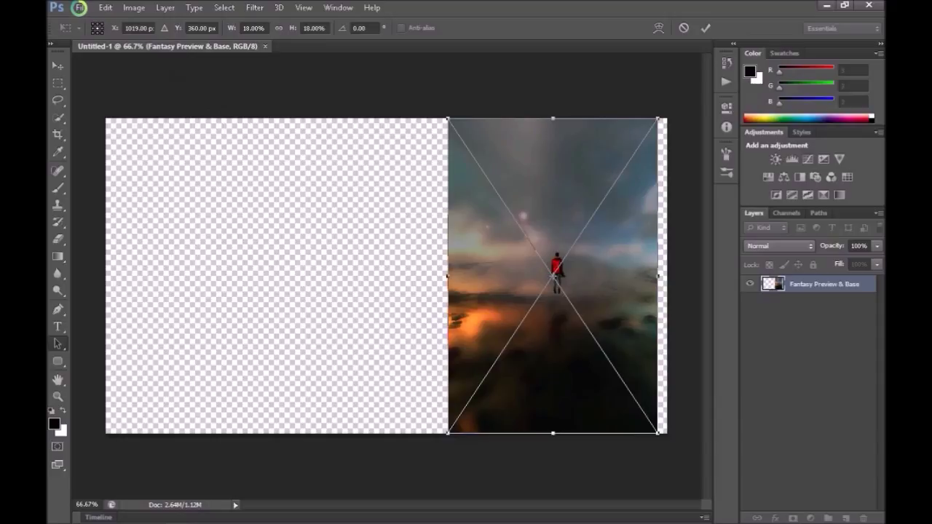
pyautogui.press('Return')
# Step: Place the Man On Mountain image from the Desktop into the document
pyautogui.click(82, 8)
pyautogui.click(105, 221)
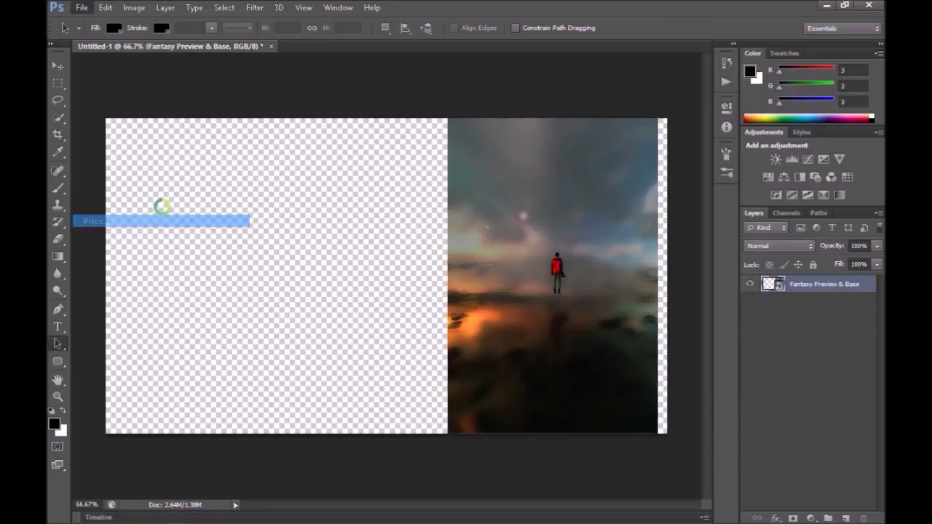
pyautogui.click(357, 154)
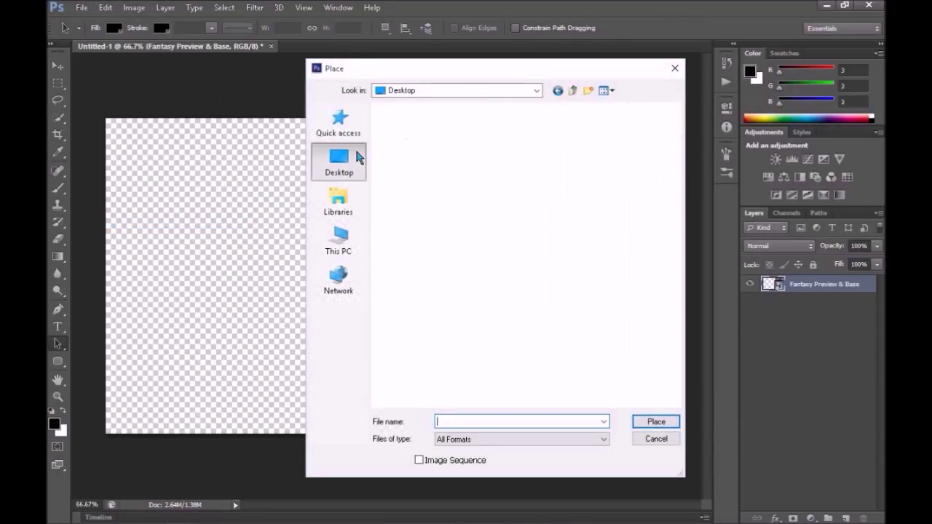
pyautogui.scroll(-3, 477, 182)
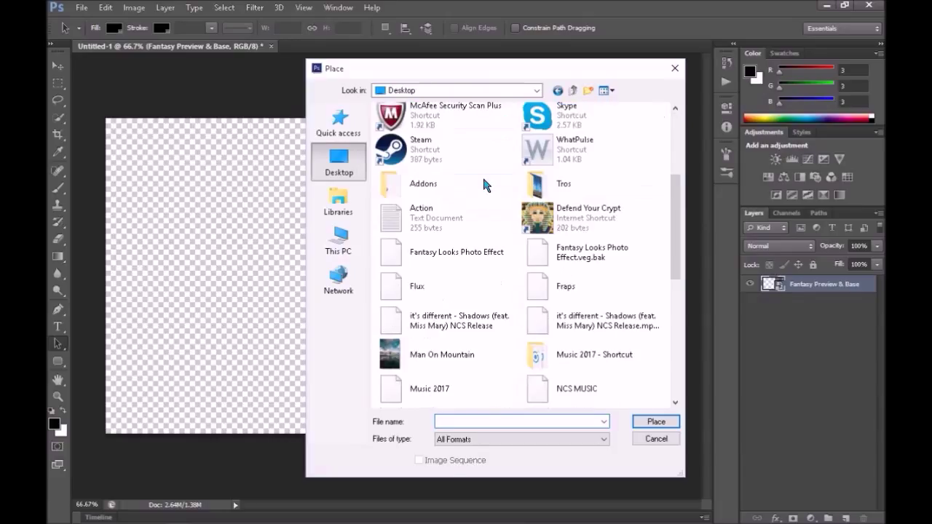
pyautogui.doubleClick(447, 353)
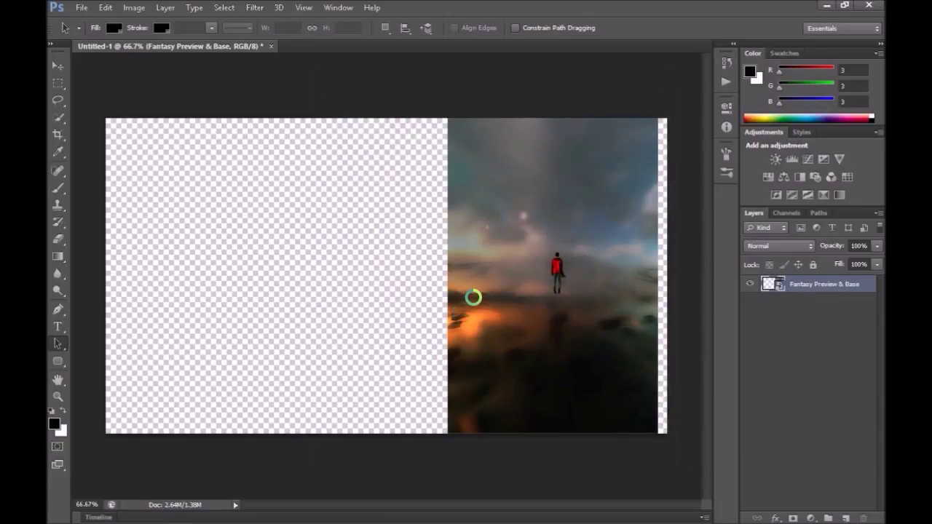
# Step: Commit Man On Mountain and move it flush against the canvas's left edge
pyautogui.moveTo(448, 285); pyautogui.dragTo(338, 291)
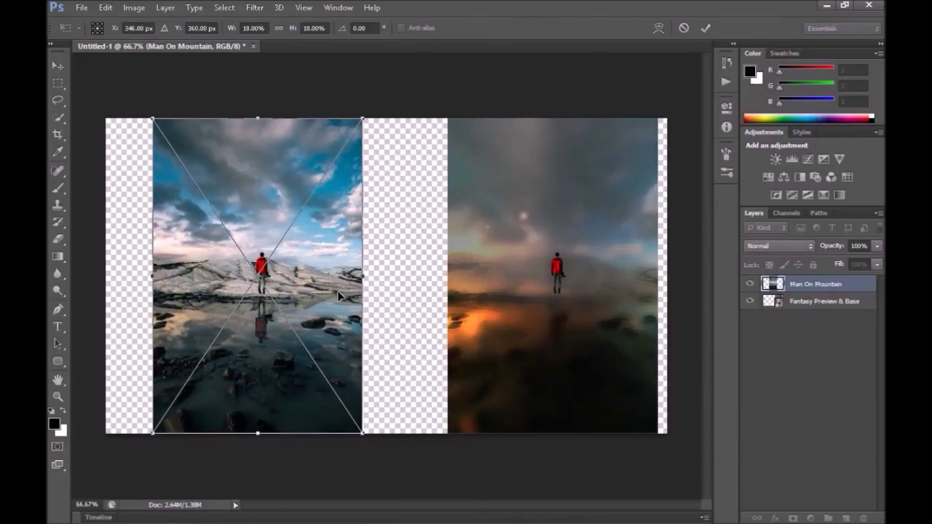
pyautogui.press('Return')
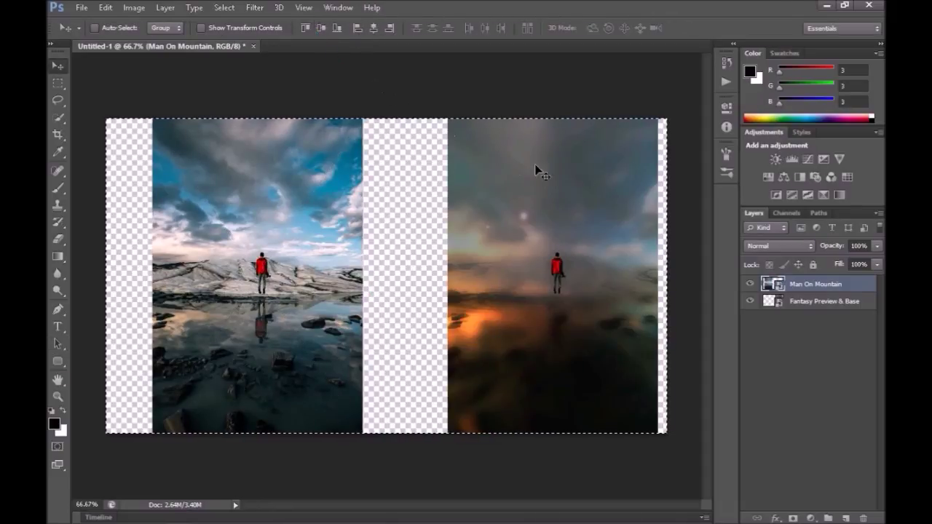
pyautogui.hotkey('ctrl', 'd')
pyautogui.click(801, 301)
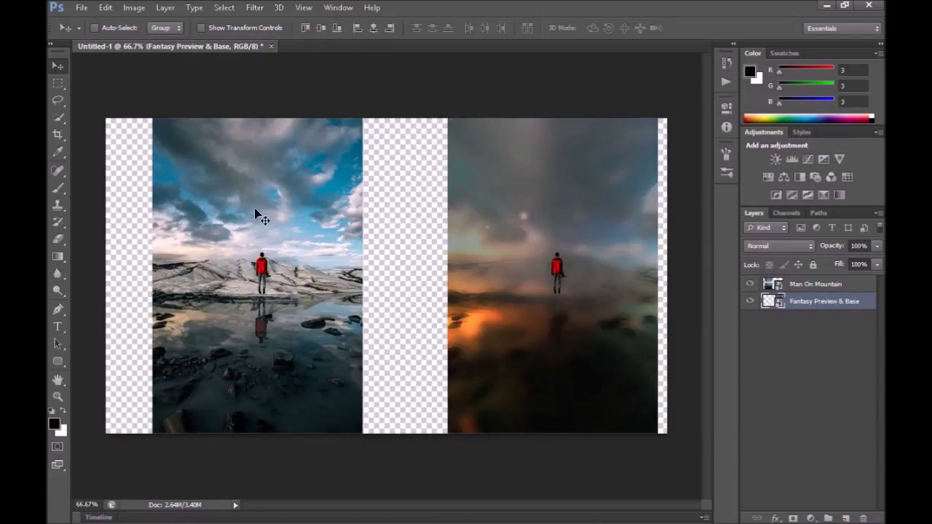
pyautogui.click(804, 286)
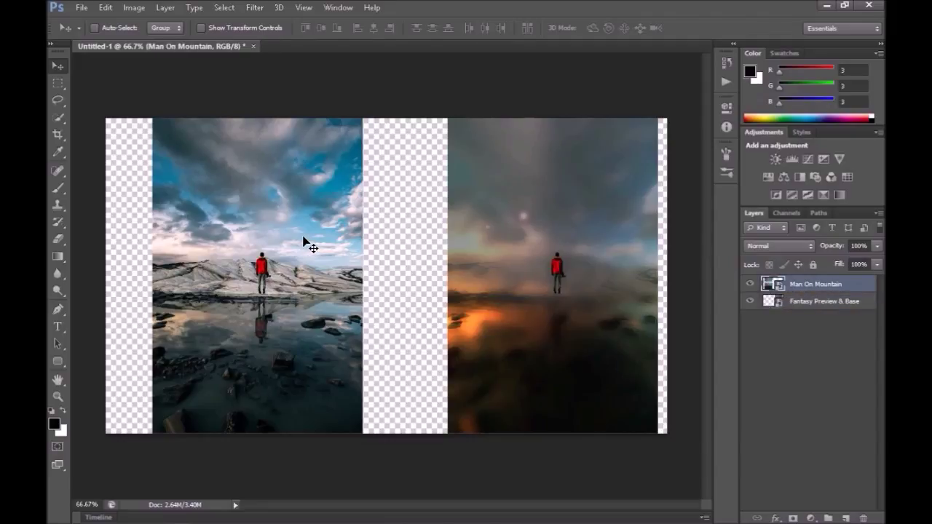
pyautogui.hotkey('ctrl', 't')
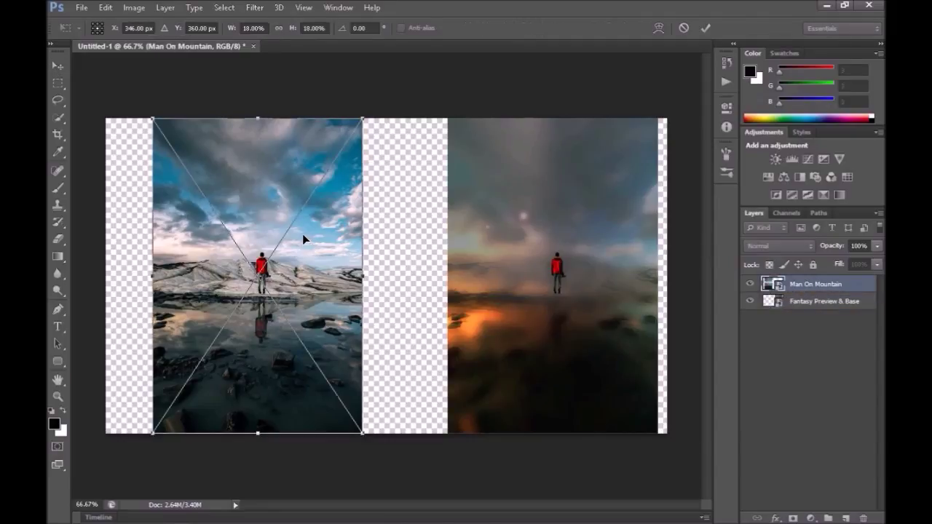
pyautogui.moveTo(323, 225); pyautogui.dragTo(278, 228)
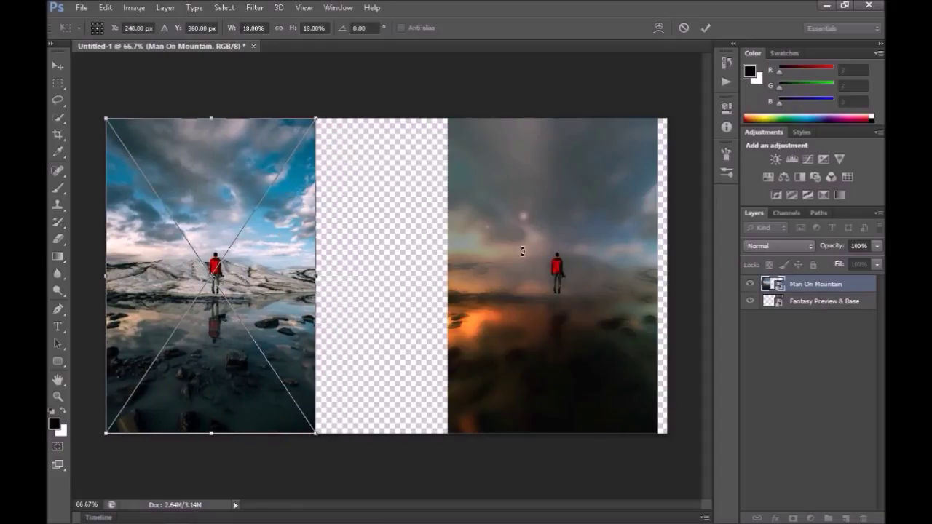
# Step: Nudge Fantasy Preview & Base flush against the right edge
pyautogui.click(794, 303)
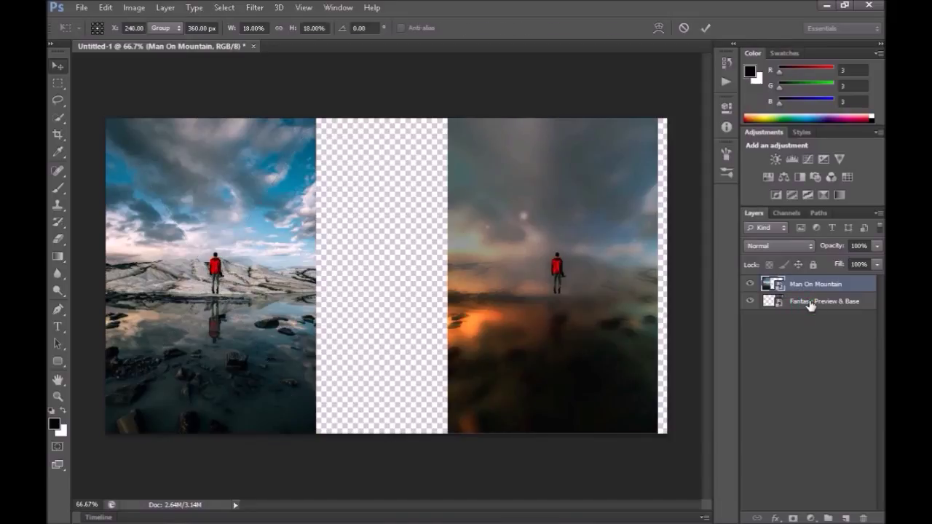
pyautogui.moveTo(525, 269); pyautogui.dragTo(534, 269)
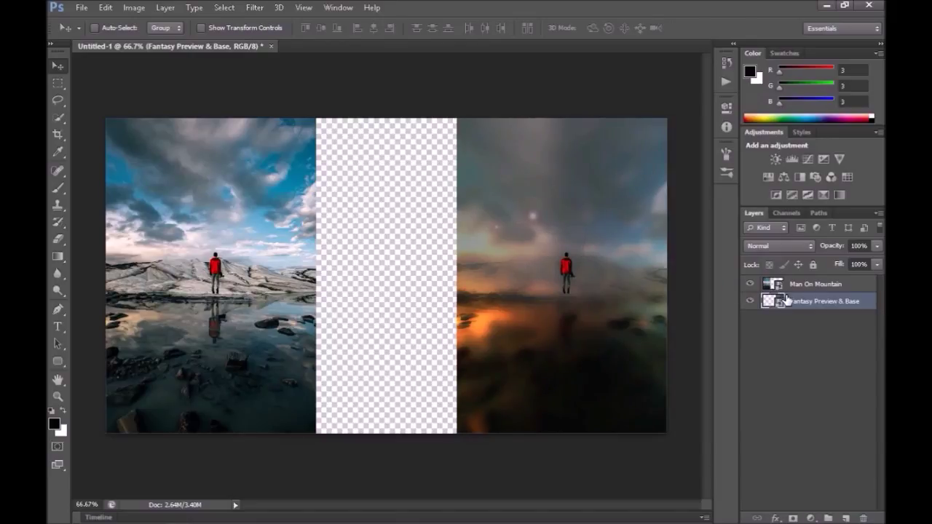
pyautogui.hotkey('ctrl', 't')
# Step: Apply a Perspective transform to Fantasy Preview & Base, lowering its top-left corner slightly
pyautogui.rightClick(578, 269)
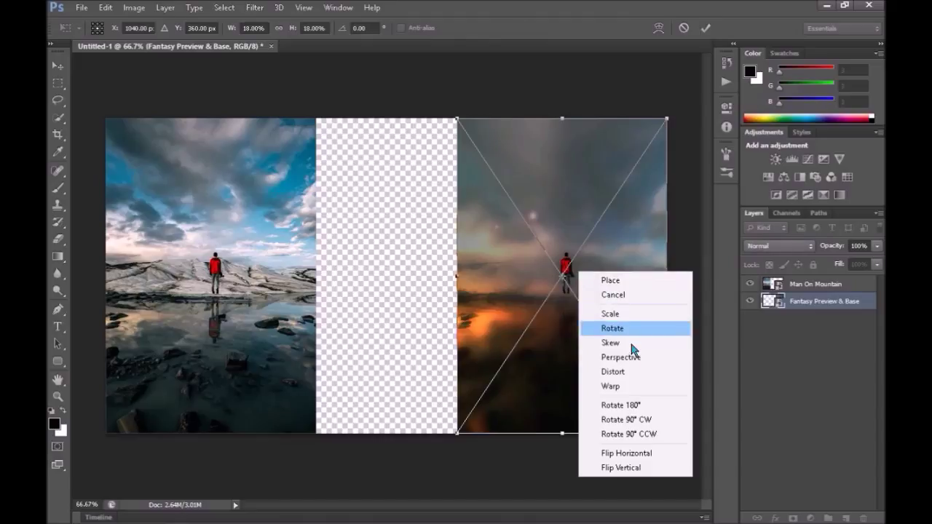
pyautogui.click(631, 358)
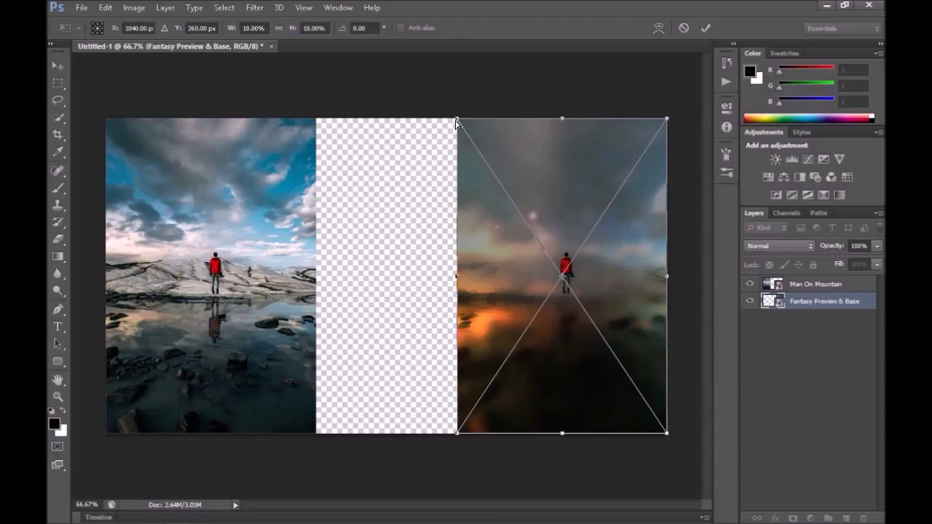
pyautogui.moveTo(455, 117); pyautogui.dragTo(453, 127)
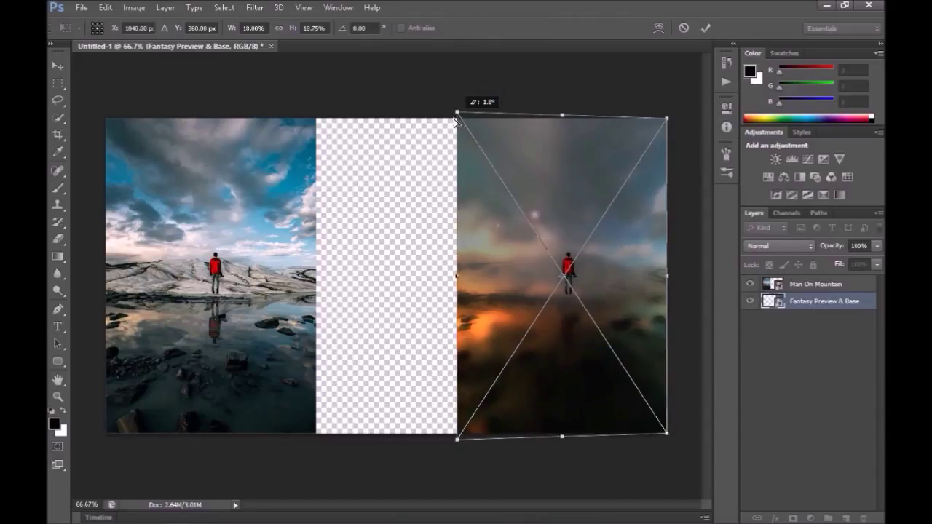
pyautogui.moveTo(453, 127); pyautogui.dragTo(453, 125)
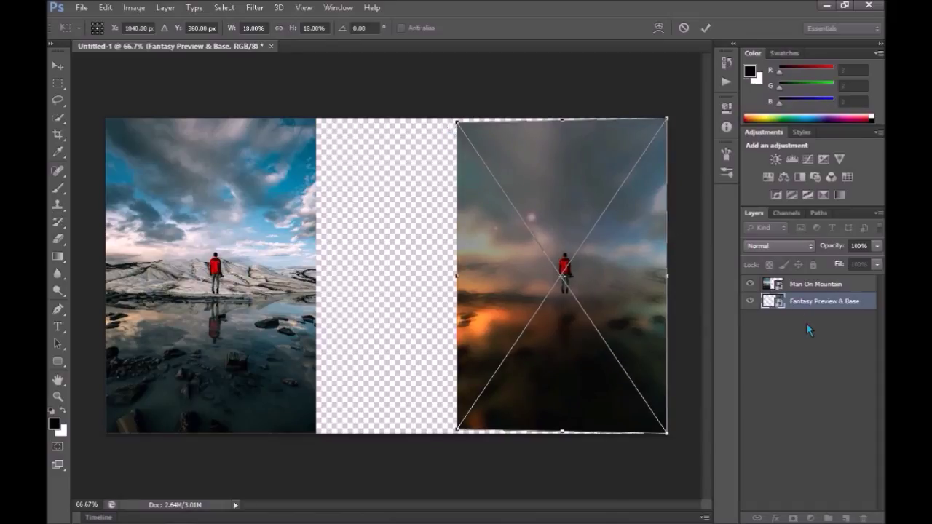
pyautogui.press('Return')
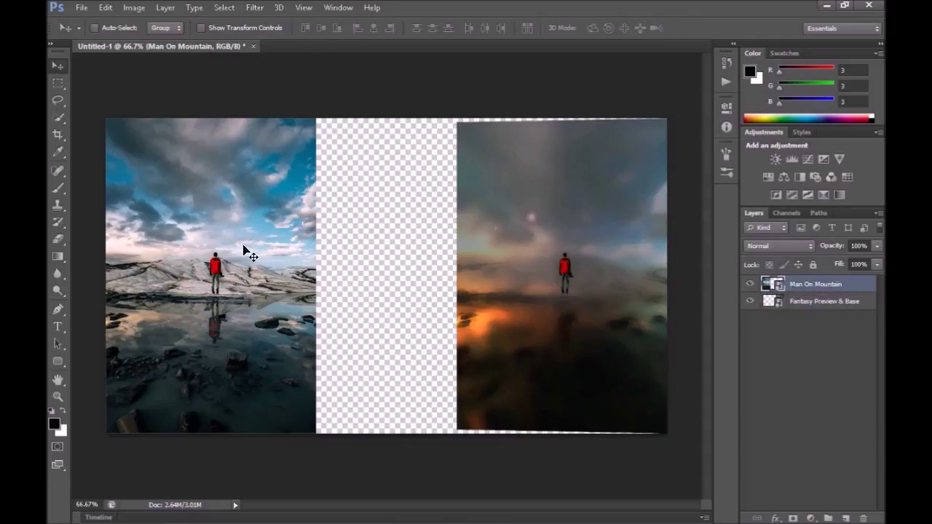
pyautogui.hotkey('ctrl', 't')
# Step: Apply a Perspective transform to Man On Mountain, adjusting its top-right corner, and commit it
pyautogui.rightClick(231, 235)
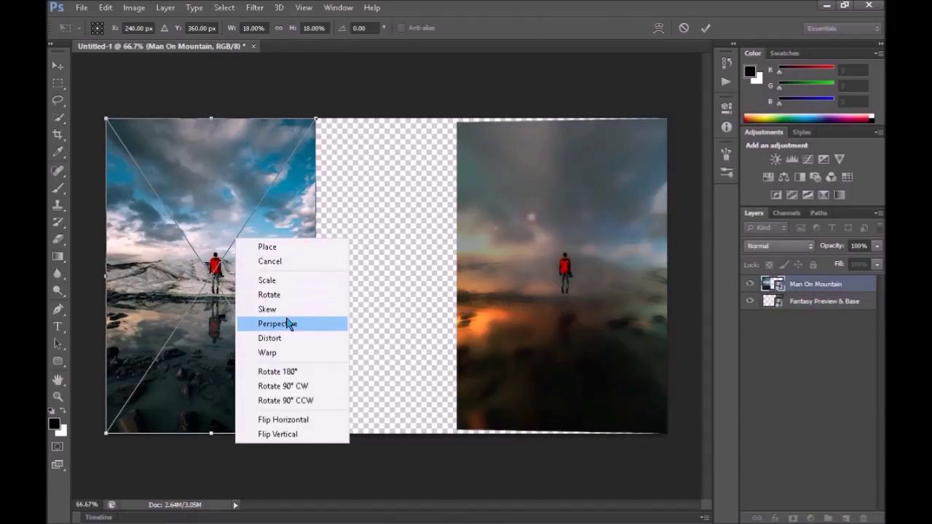
pyautogui.click(285, 322)
pyautogui.moveTo(317, 120); pyautogui.dragTo(316, 126)
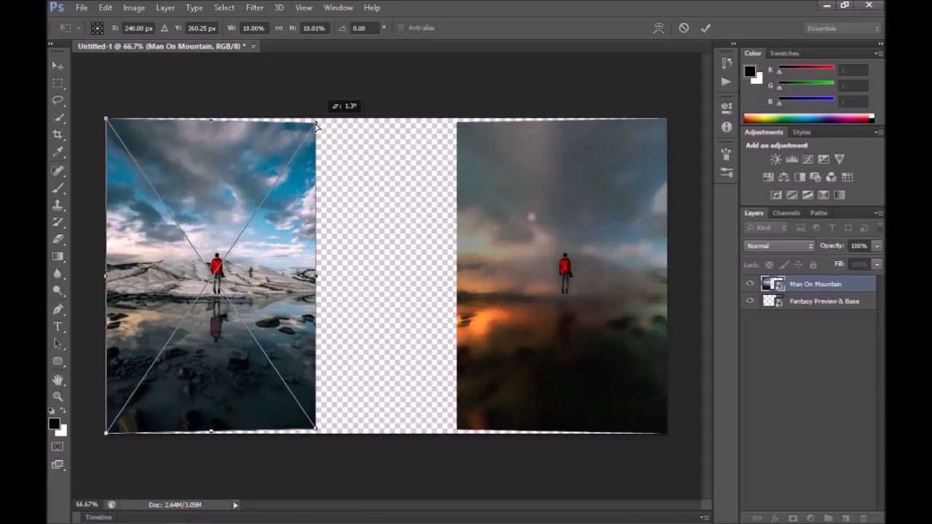
pyautogui.moveTo(316, 126); pyautogui.dragTo(314, 131)
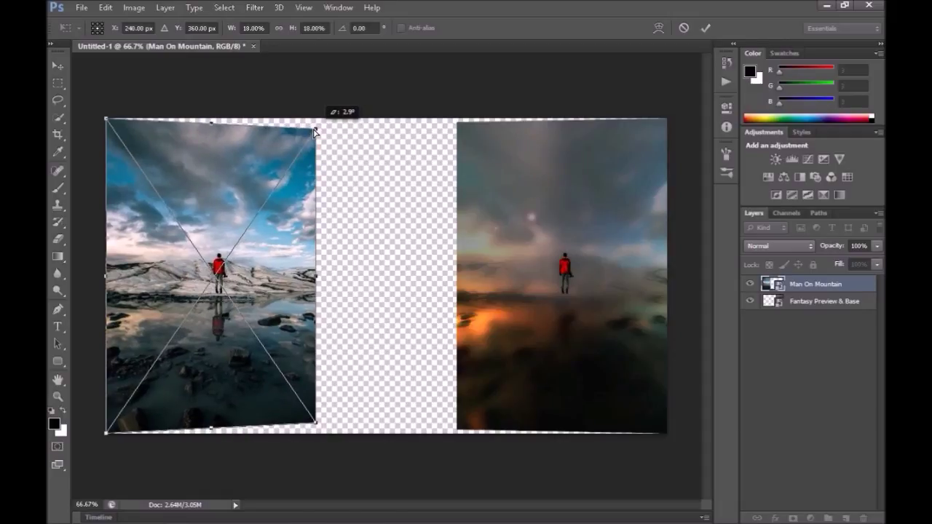
pyautogui.moveTo(315, 131); pyautogui.dragTo(311, 128)
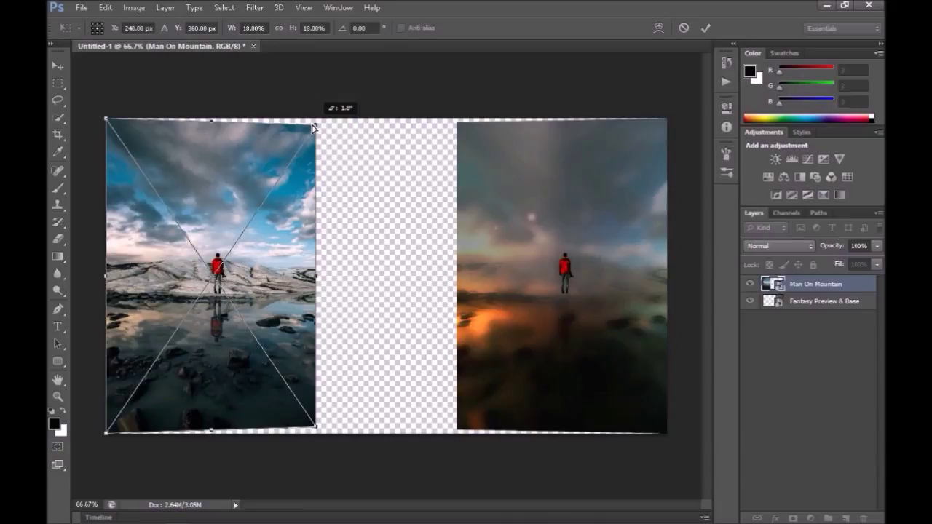
pyautogui.moveTo(313, 128); pyautogui.dragTo(312, 132)
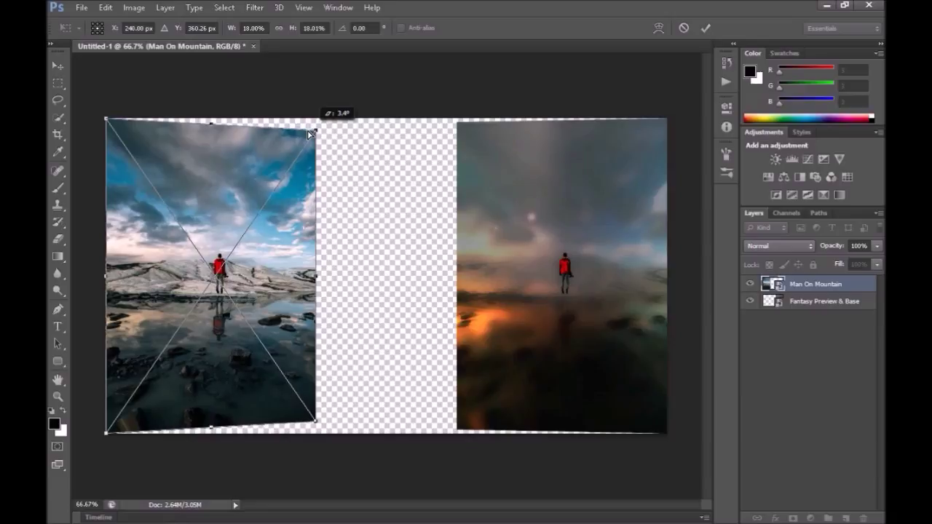
pyautogui.moveTo(315, 132)
pyautogui.mouseDown()
pyautogui.moveTo(281, 151)
pyautogui.moveTo(307, 154)
pyautogui.mouseUp()
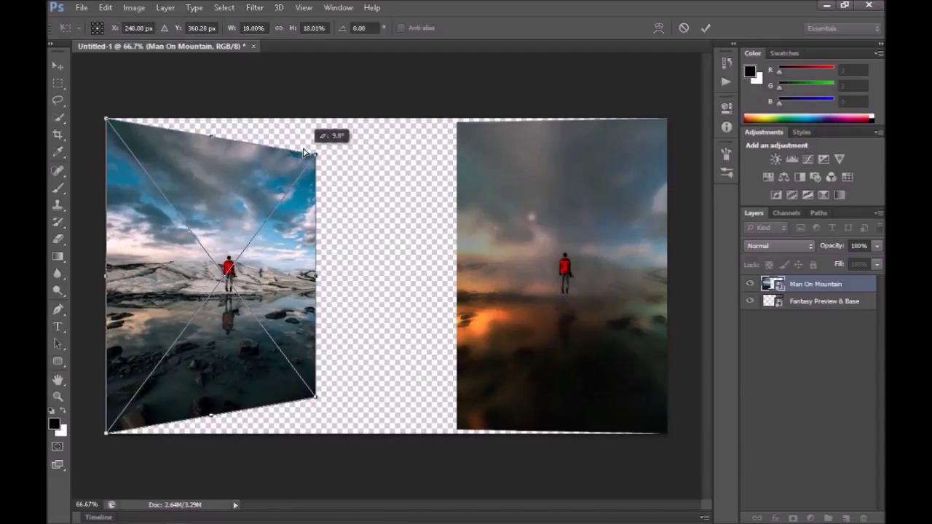
pyautogui.moveTo(307, 152)
pyautogui.mouseDown()
pyautogui.moveTo(309, 135)
pyautogui.moveTo(295, 158)
pyautogui.moveTo(315, 122)
pyautogui.mouseUp()
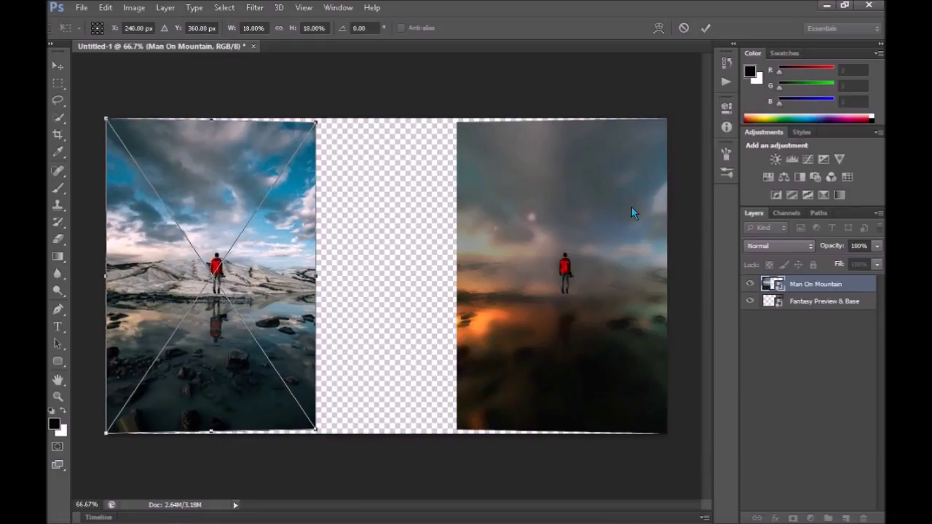
pyautogui.press('Return')
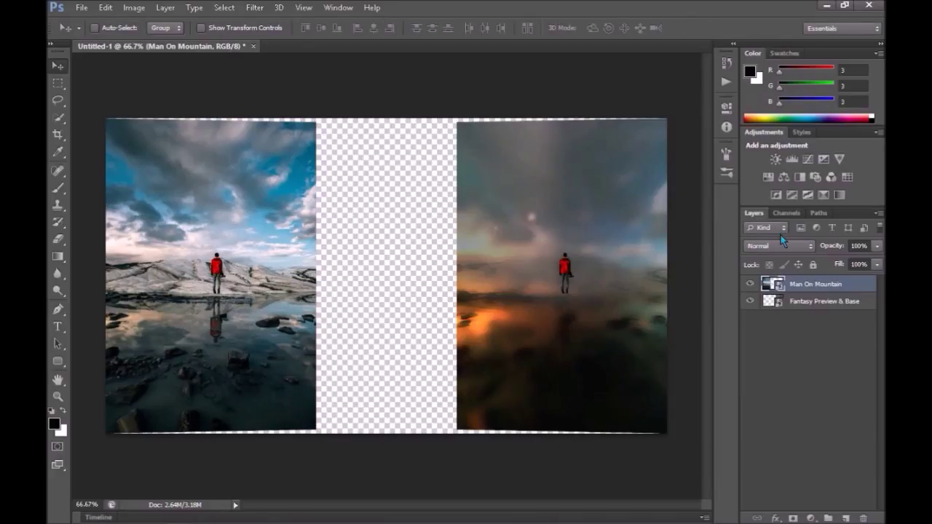
# Step: Browse the Addons folder in Place without placing anything, then bring up the shape tools
pyautogui.click(82, 7)
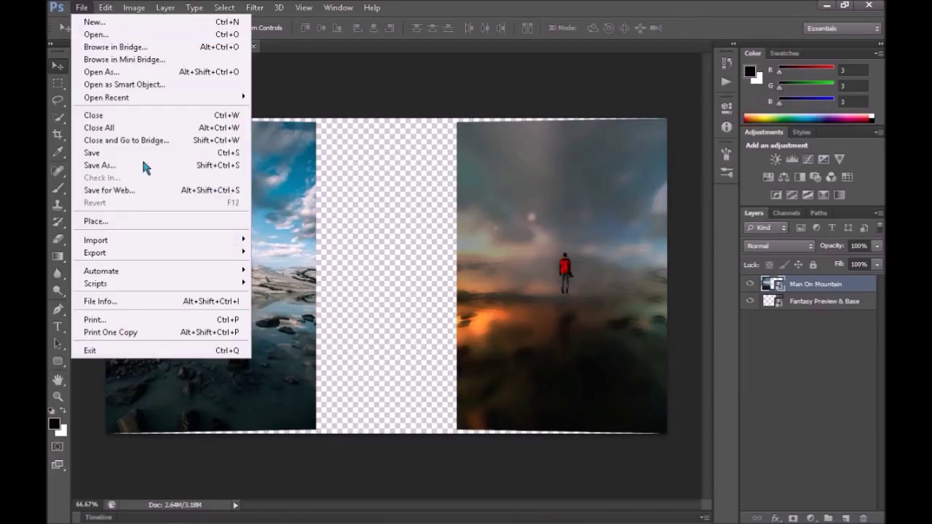
pyautogui.click(141, 223)
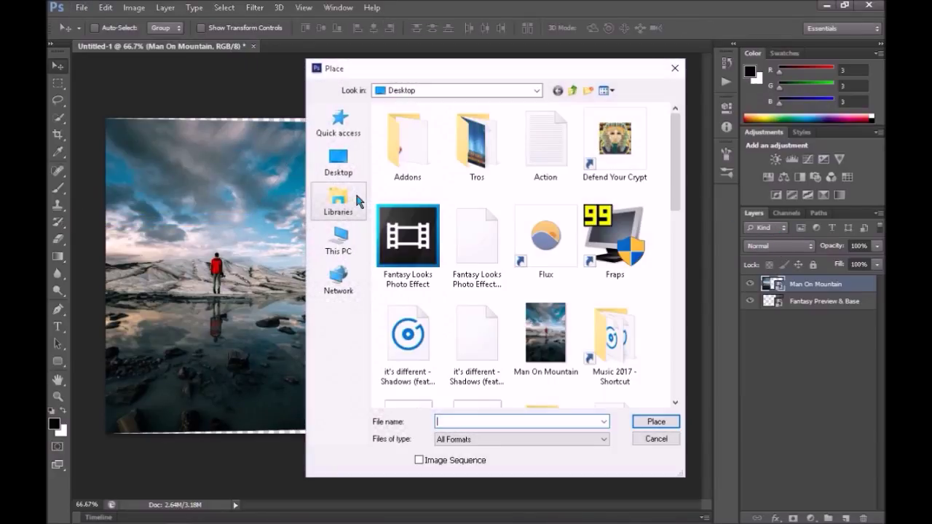
pyautogui.doubleClick(414, 132)
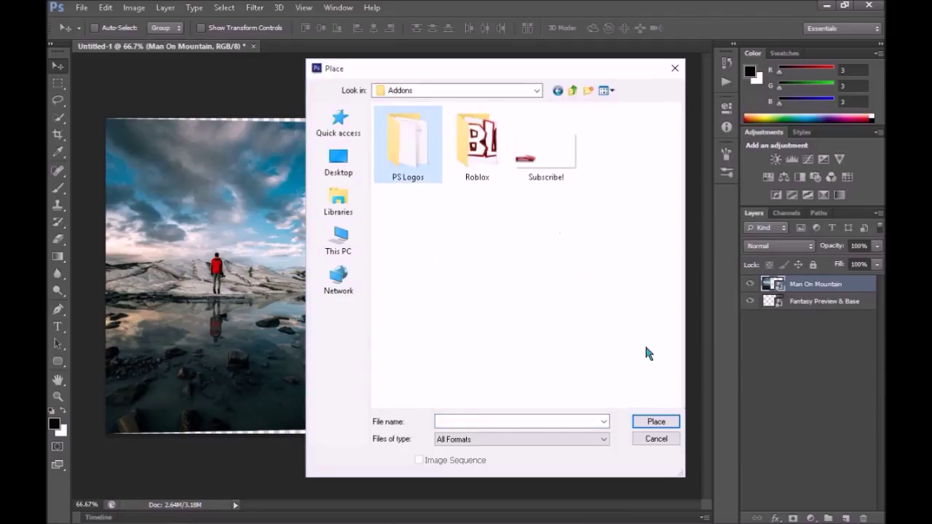
pyautogui.click(673, 440)
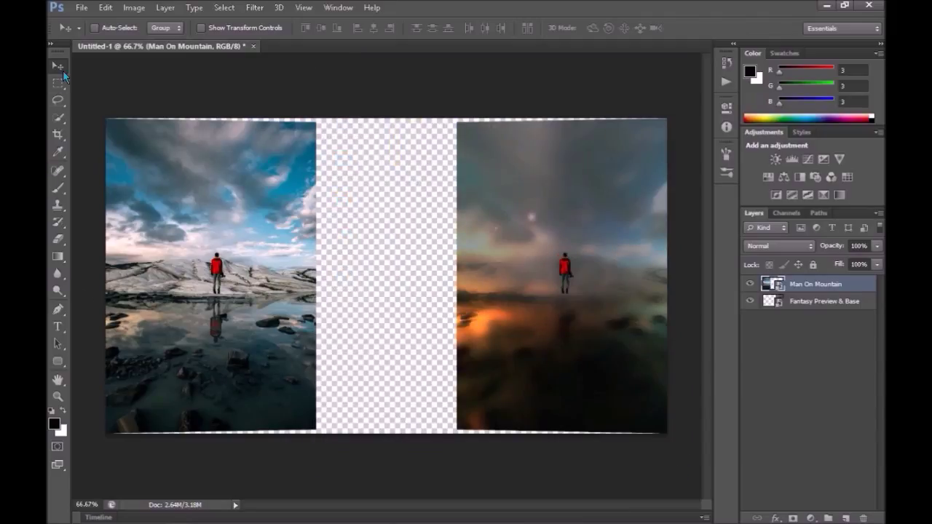
pyautogui.click(58, 361)
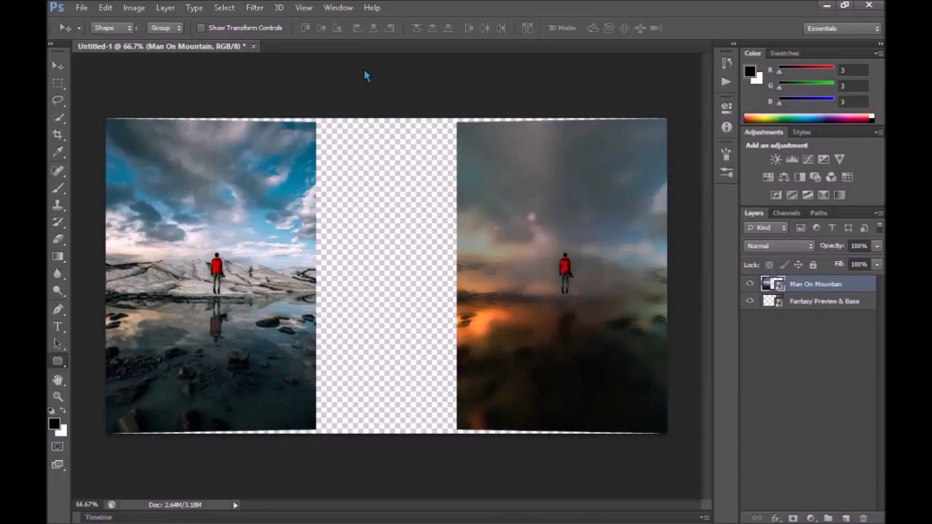
pyautogui.rightClick(57, 365)
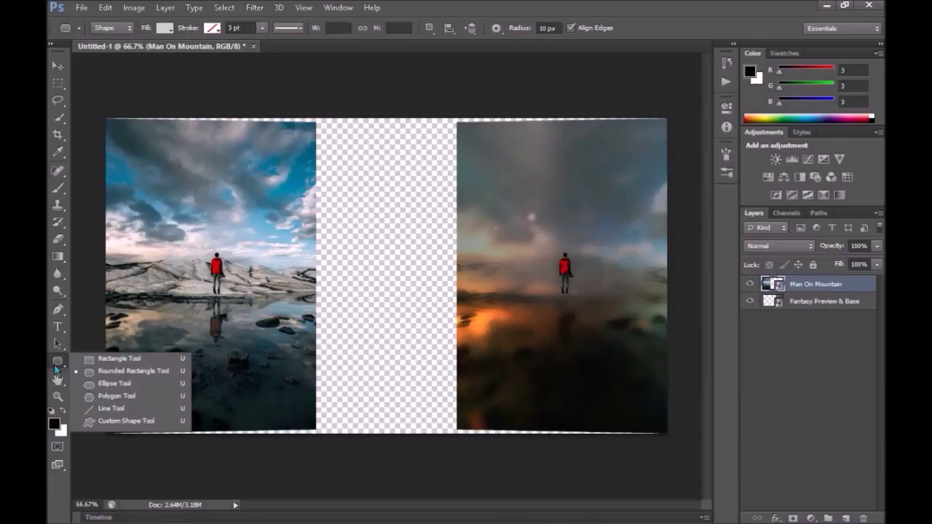
# Step: Draw a custom arrow shape across the gap between the two photos
pyautogui.click(118, 421)
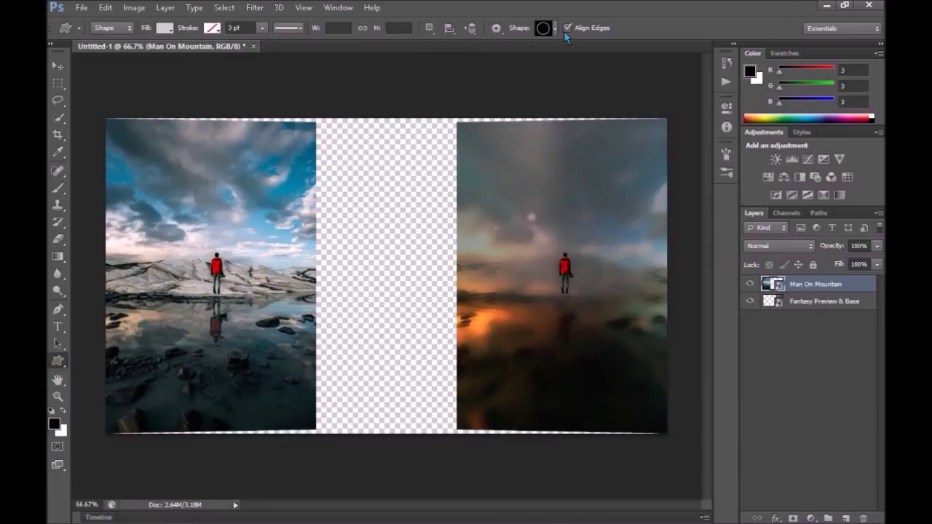
pyautogui.click(543, 30)
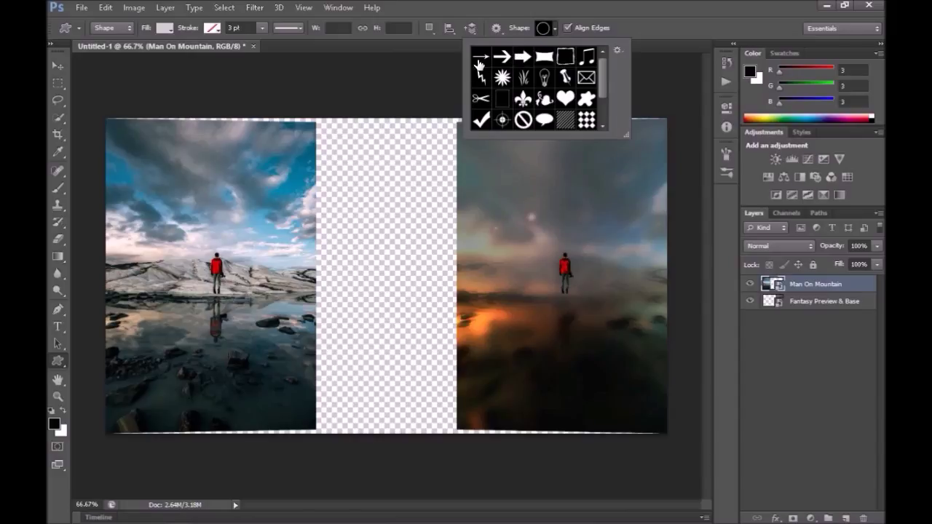
pyautogui.click(502, 57)
pyautogui.click(552, 31)
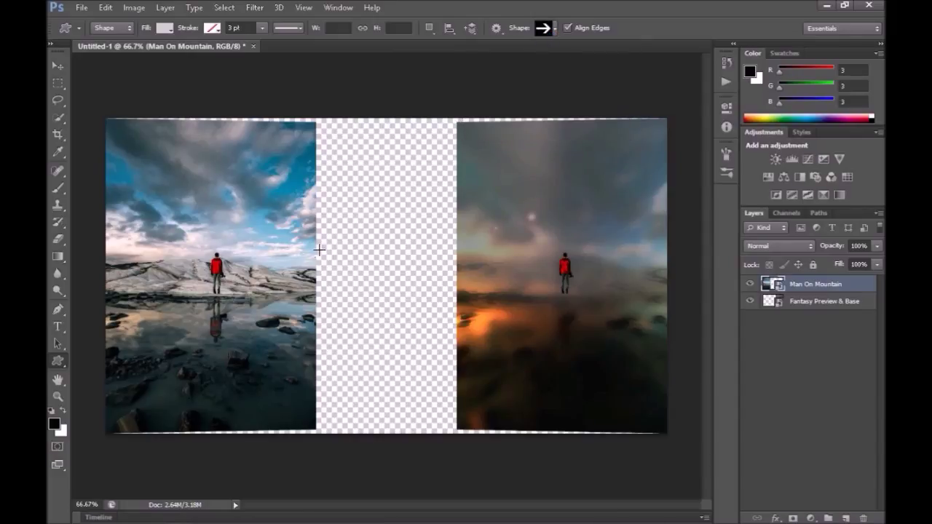
pyautogui.moveTo(317, 238); pyautogui.dragTo(457, 312)
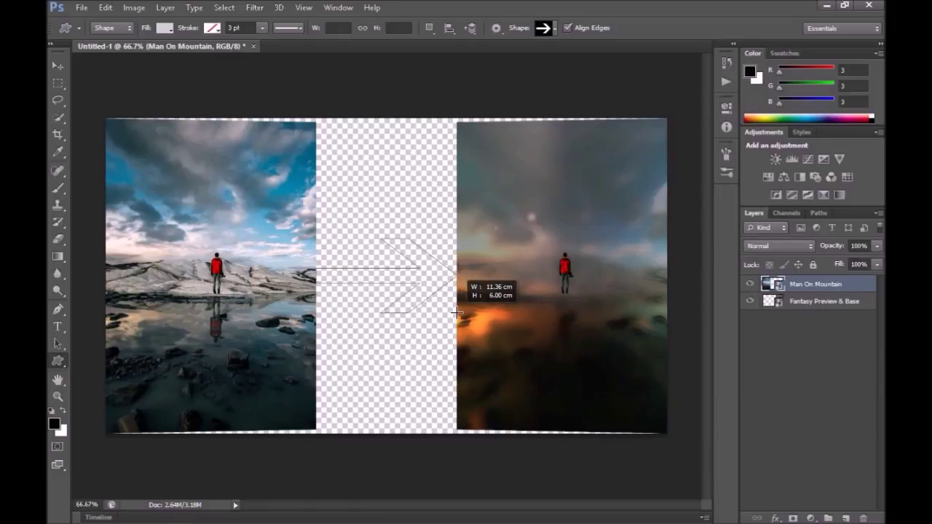
pyautogui.moveTo(457, 313); pyautogui.dragTo(456, 312)
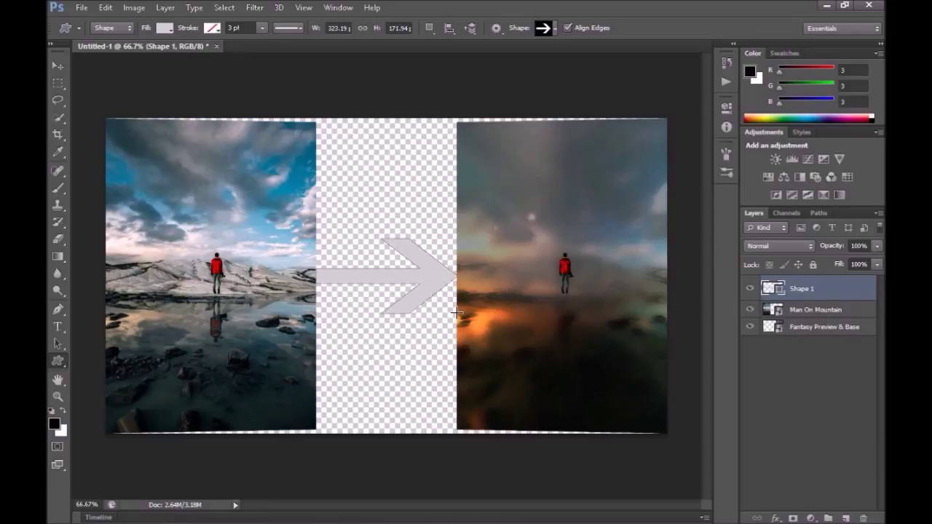
# Step: Give the arrow a yellow fill and a solid black stroke
pyautogui.click(166, 29)
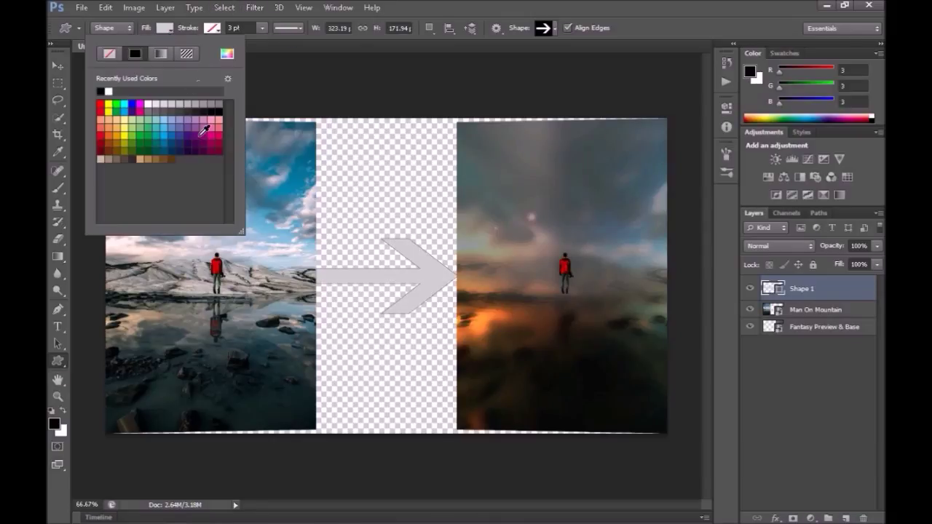
pyautogui.click(108, 105)
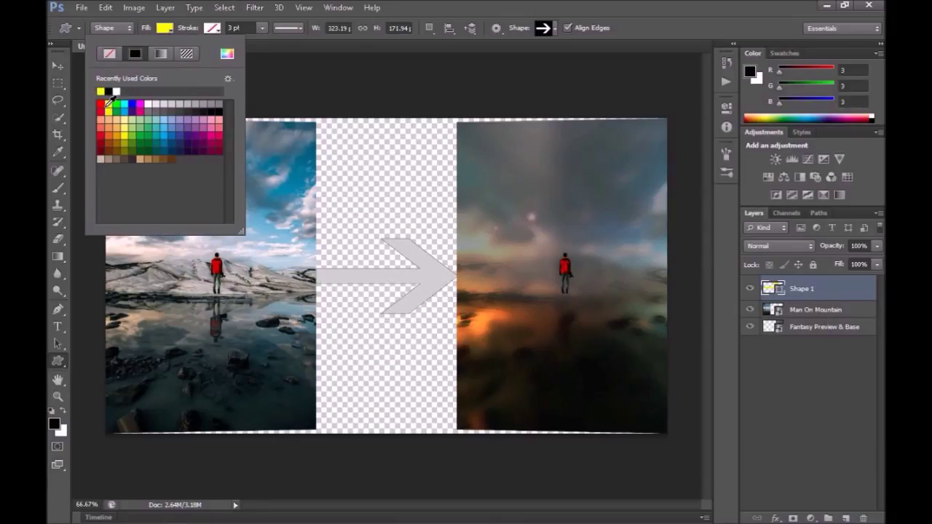
pyautogui.click(212, 29)
pyautogui.click(212, 30)
pyautogui.click(181, 54)
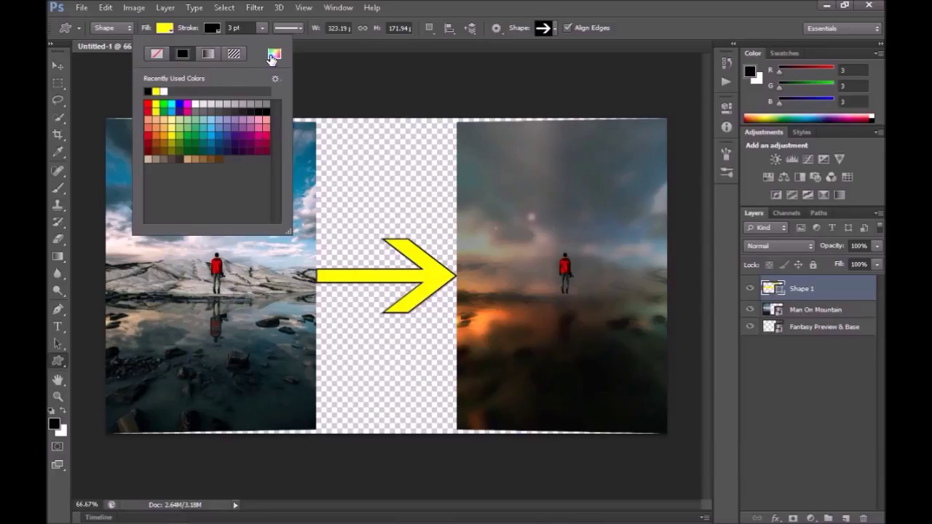
# Step: Thicken the arrow's black stroke to 7.84 pt
pyautogui.click(285, 30)
pyautogui.click(275, 29)
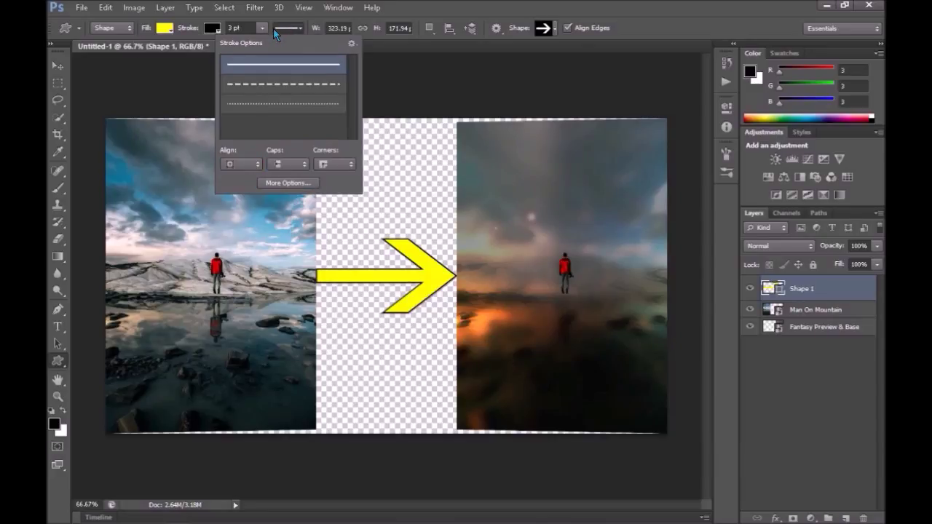
pyautogui.click(262, 29)
pyautogui.moveTo(255, 40); pyautogui.dragTo(267, 41)
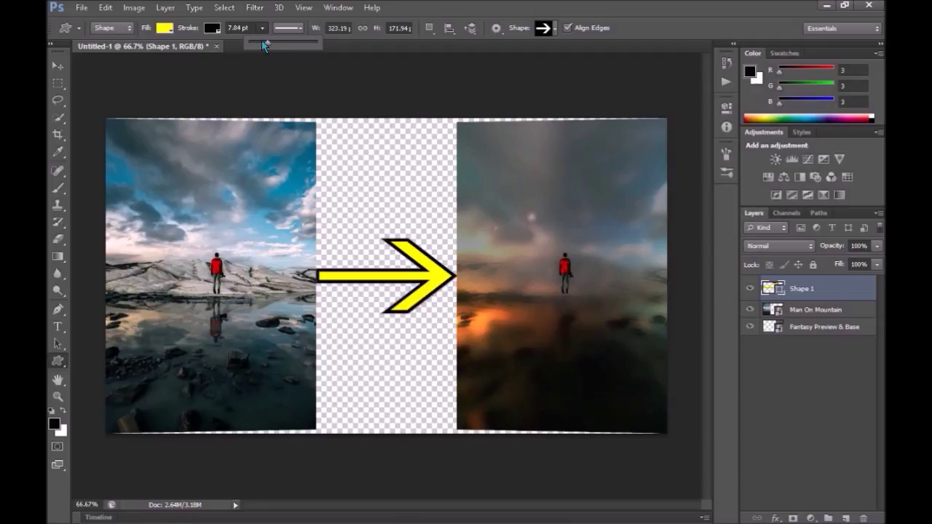
pyautogui.click(175, 34)
# Step: Change the arrow's fill from yellow to red
pyautogui.click(175, 34)
pyautogui.click(166, 33)
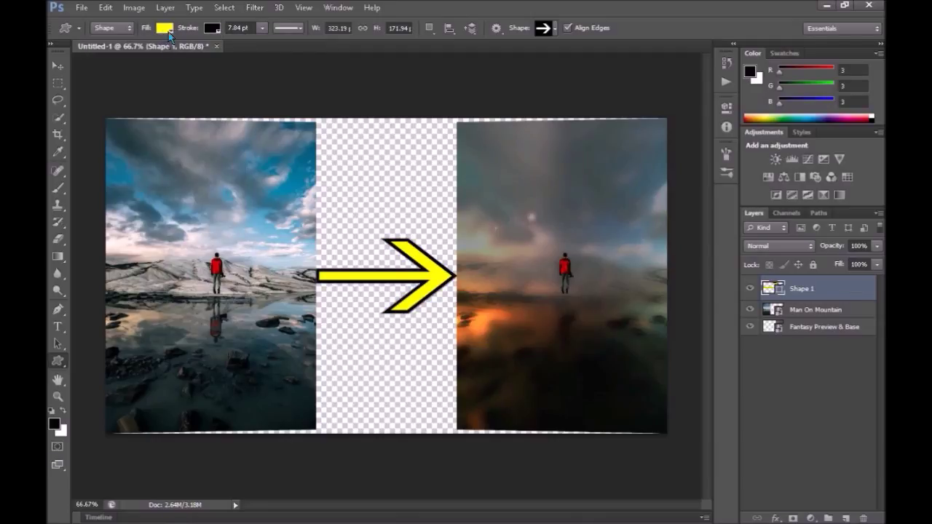
pyautogui.click(171, 27)
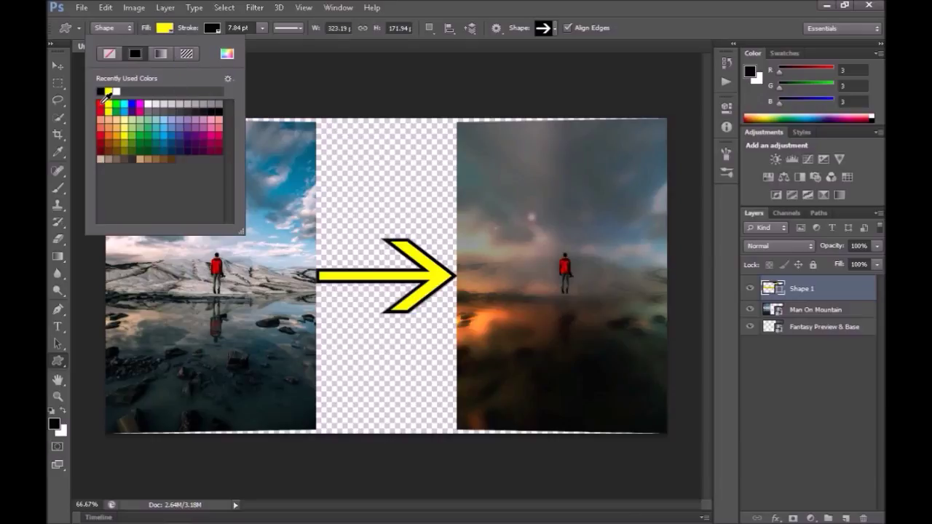
pyautogui.click(100, 106)
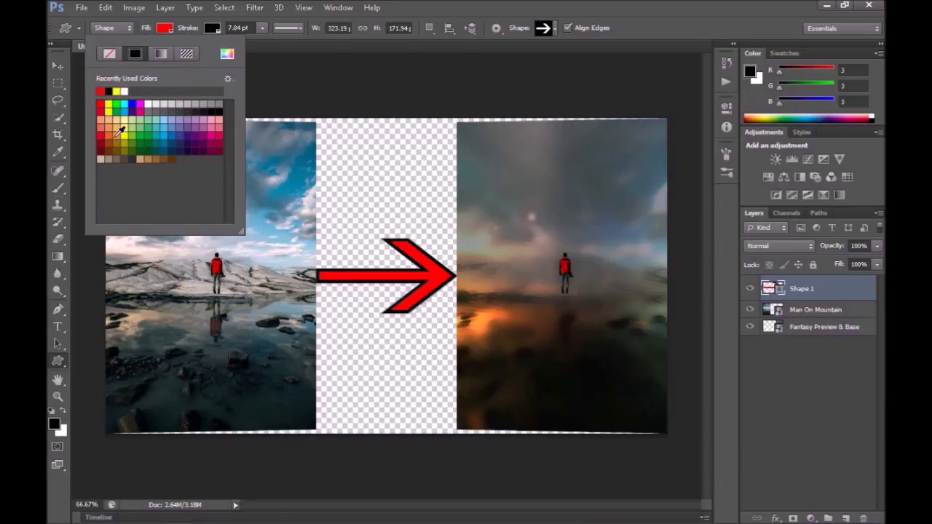
pyautogui.click(100, 134)
pyautogui.click(165, 31)
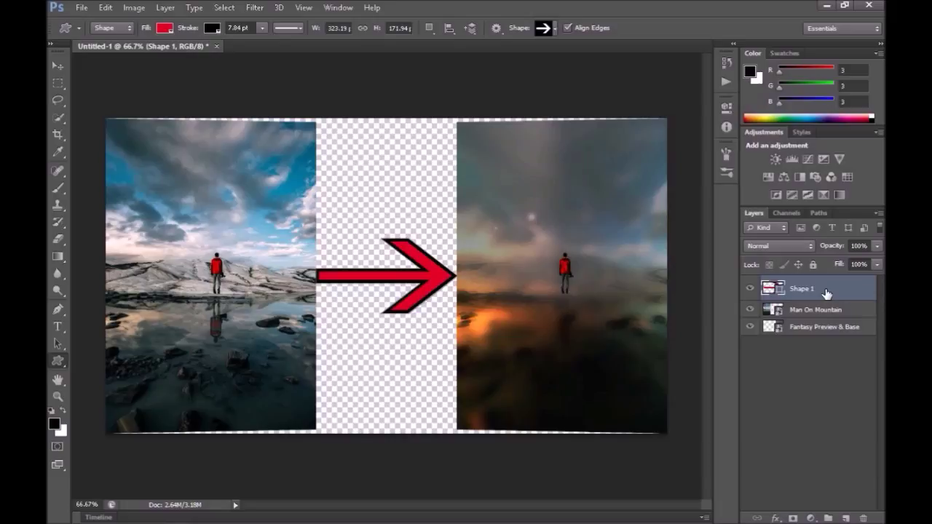
pyautogui.hotkey('ctrl', 'a')
pyautogui.press('v')
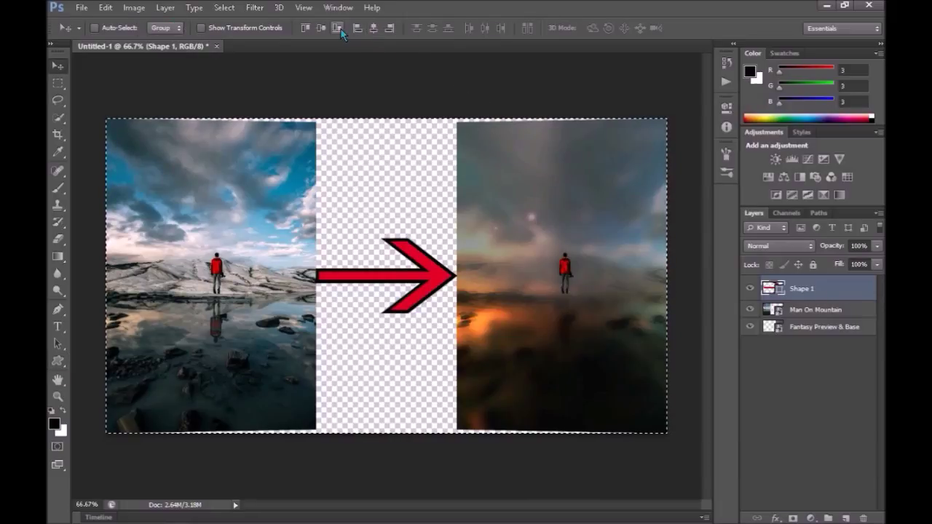
# Step: Centre the arrow vertically and enlarge it to about 140% so it spans both photos
pyautogui.click(326, 30)
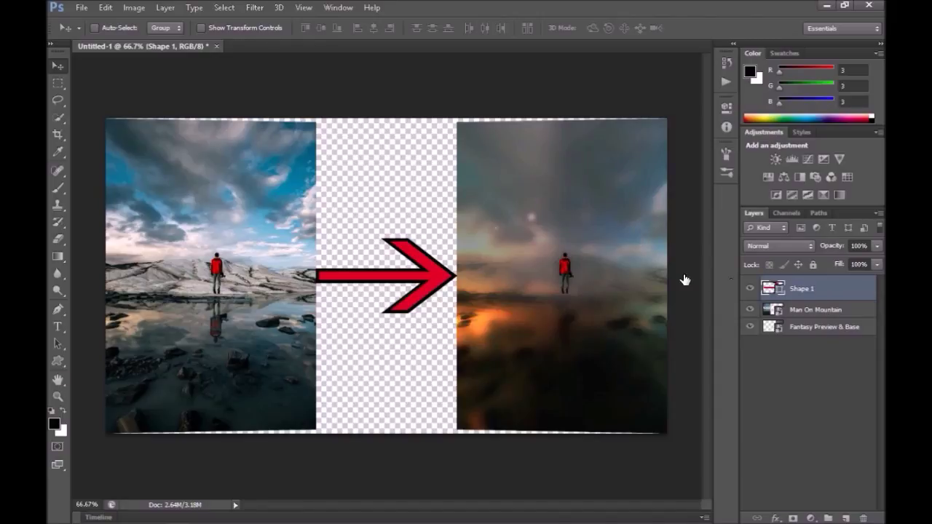
pyautogui.hotkey('ctrl', 't')
pyautogui.moveTo(478, 217); pyautogui.dragTo(484, 224)
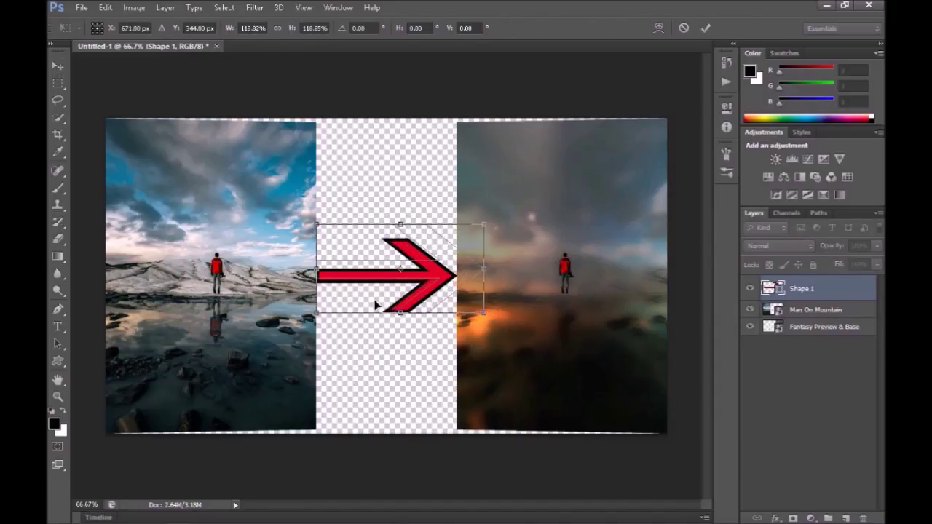
pyautogui.moveTo(316, 314); pyautogui.dragTo(284, 329)
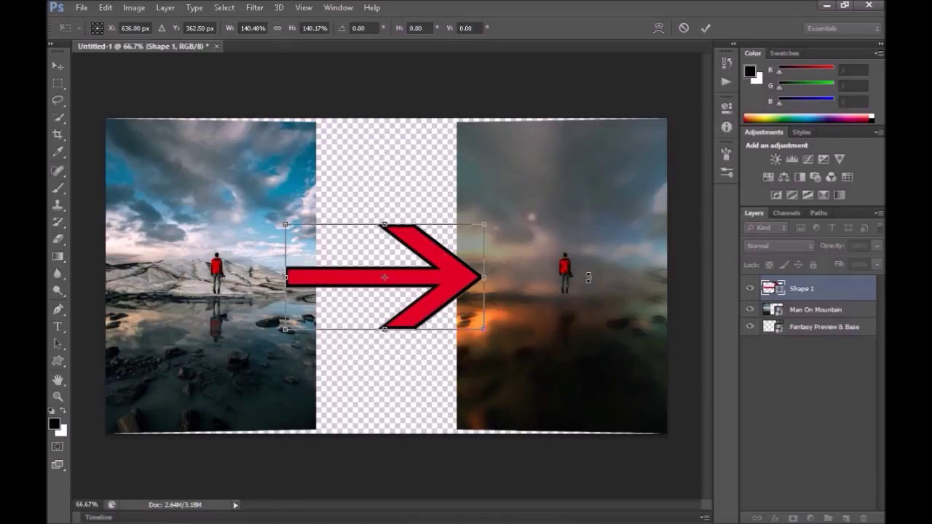
pyautogui.press('Return')
# Step: Centre the arrow horizontally on the canvas and add a layer mask to its layer
pyautogui.hotkey('ctrl', 'a')
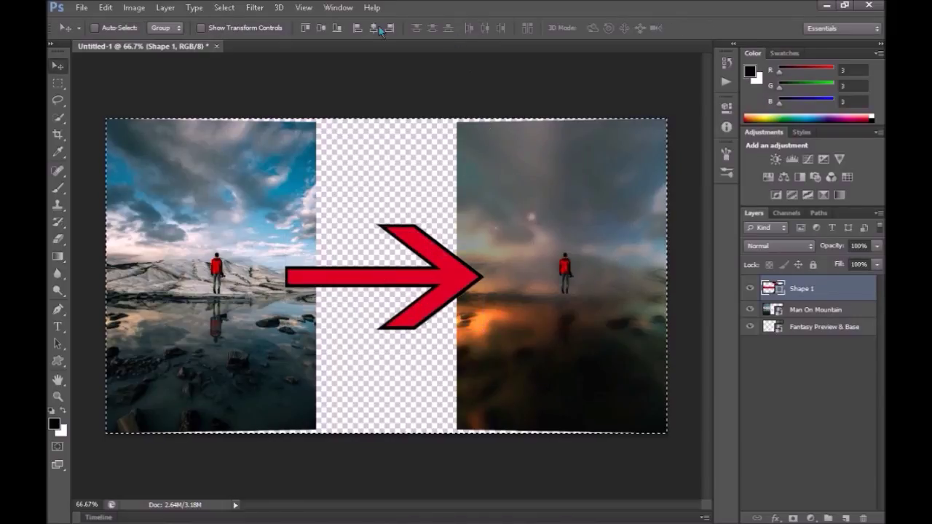
pyautogui.click(322, 27)
pyautogui.hotkey('ctrl', 'd')
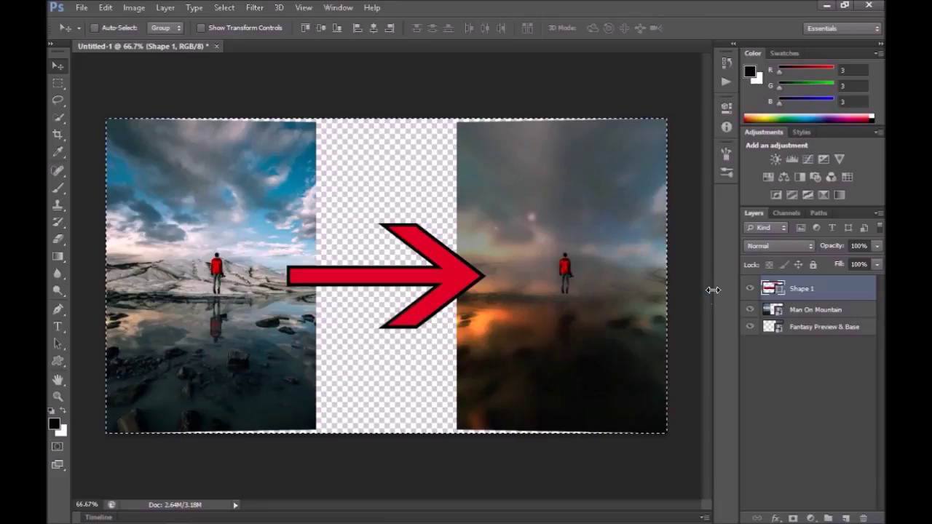
pyautogui.click(793, 519)
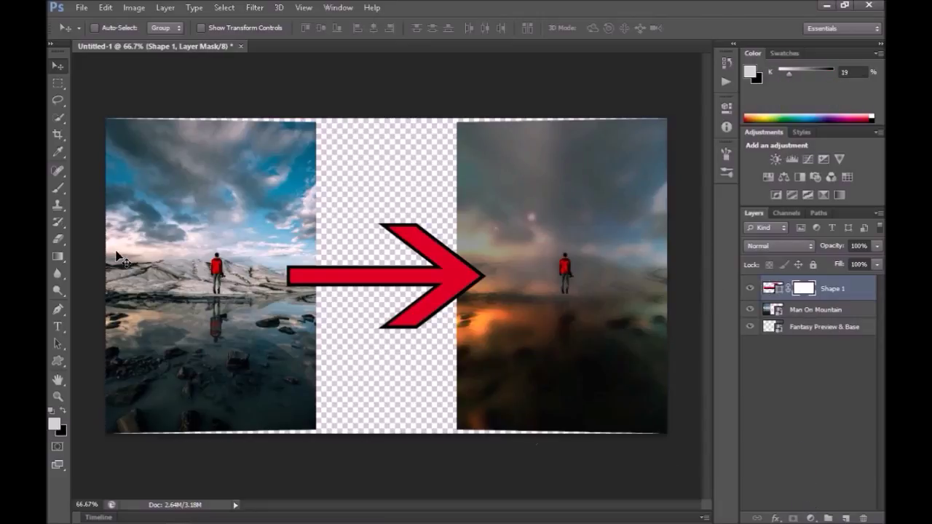
pyautogui.press('b')
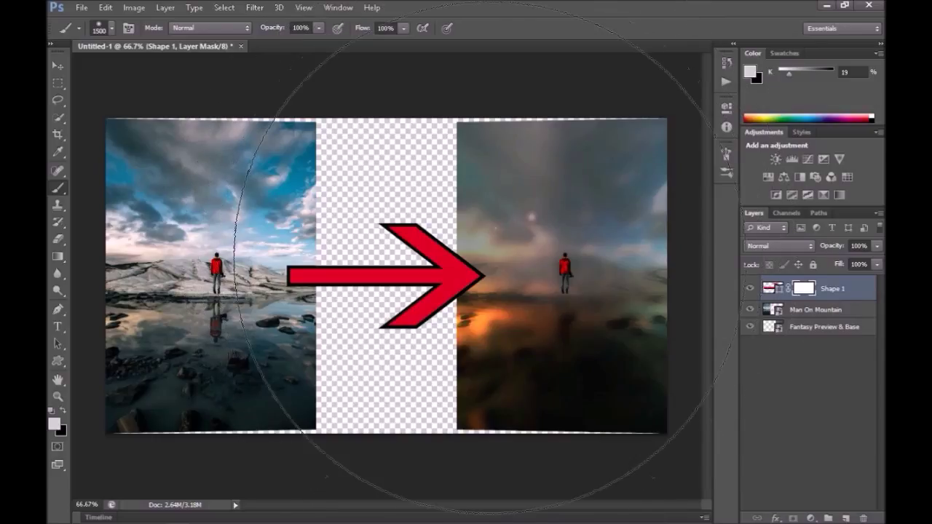
pyautogui.press('[')
pyautogui.press('[')
pyautogui.press('[')
pyautogui.press('[')
pyautogui.press('[')
pyautogui.press('[')
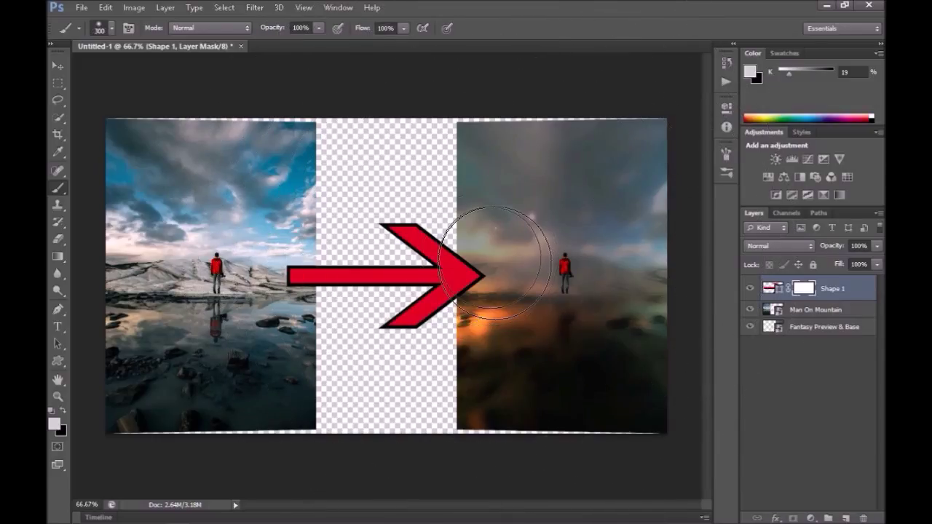
pyautogui.moveTo(495, 237)
pyautogui.mouseDown()
pyautogui.moveTo(478, 233)
pyautogui.moveTo(474, 198)
pyautogui.moveTo(491, 315)
pyautogui.mouseUp()
pyautogui.hotkey('ctrl', 'z')
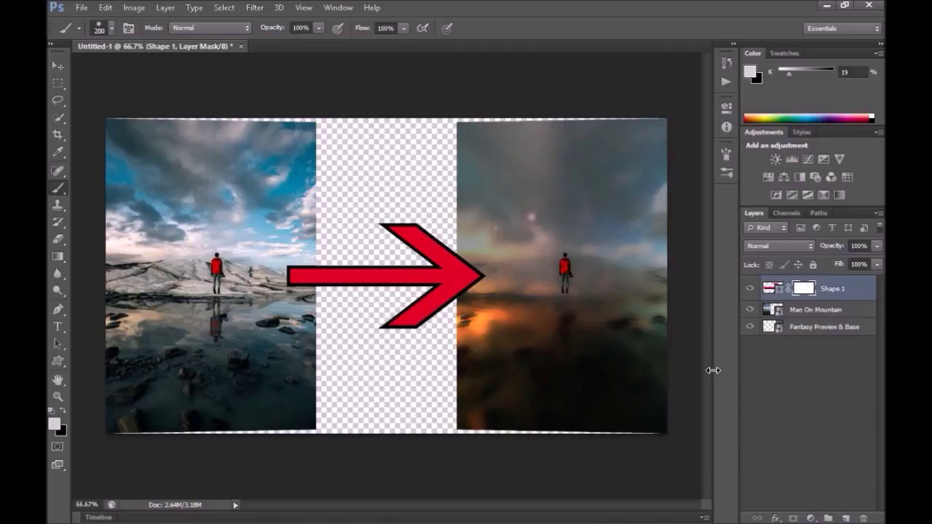
# Step: Add Layer 1 at the bottom of the stack and paint-bucket fill the gap near-black
pyautogui.click(845, 518)
pyautogui.moveTo(802, 289); pyautogui.dragTo(802, 357)
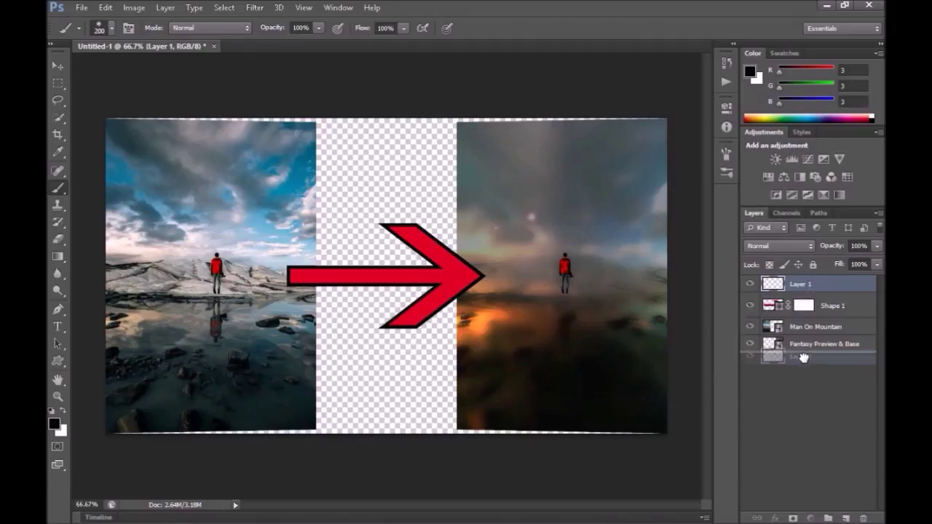
pyautogui.moveTo(57, 259); pyautogui.dragTo(96, 267)
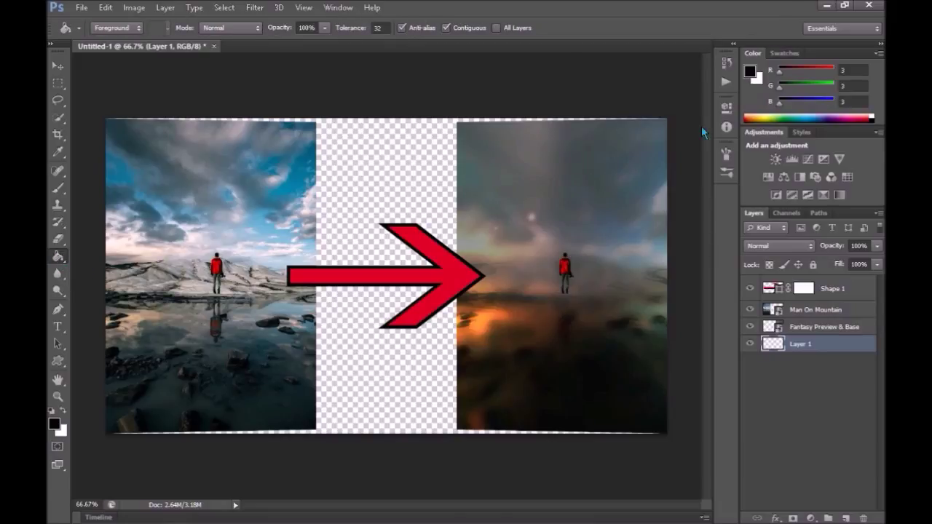
pyautogui.click(510, 188)
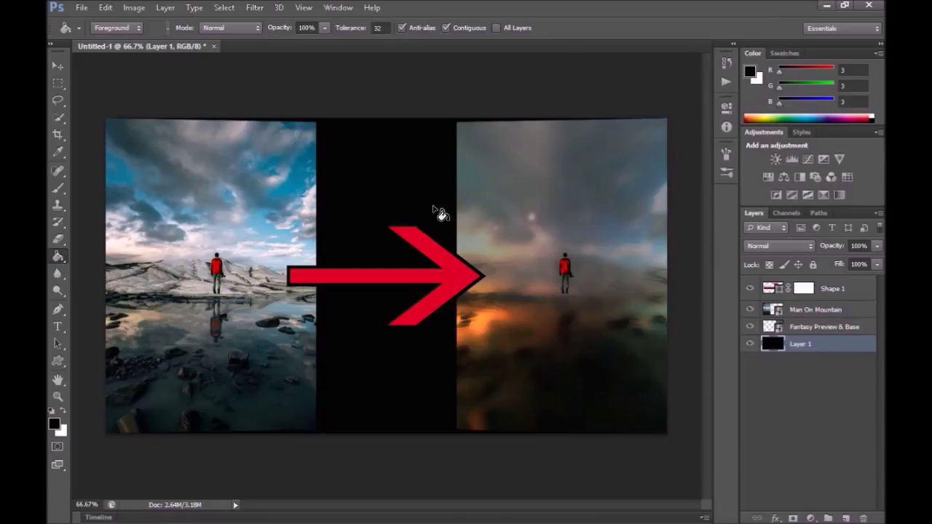
pyautogui.press('v')
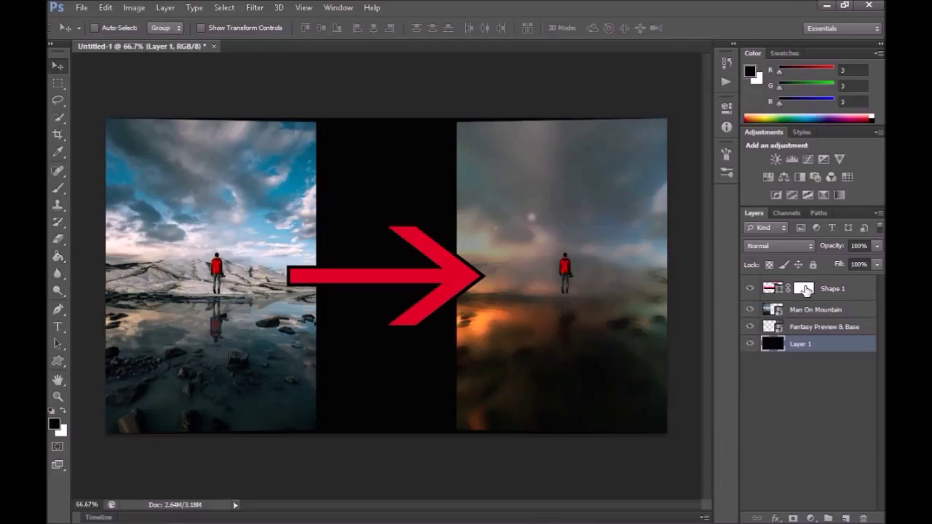
pyautogui.click(806, 290)
# Step: With a large brush, paint near-white grey on the Shape 1 mask to fade the arrow's shaft and tip
pyautogui.press('b')
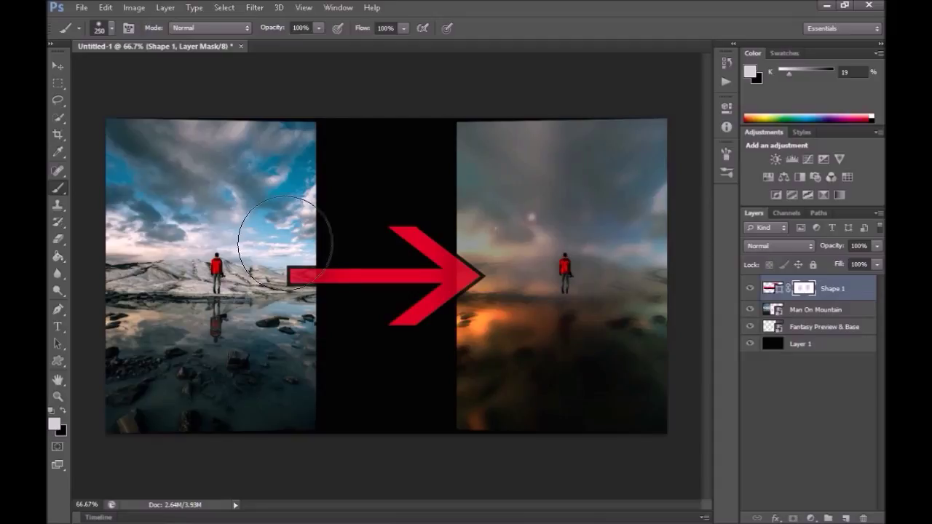
pyautogui.press(']')
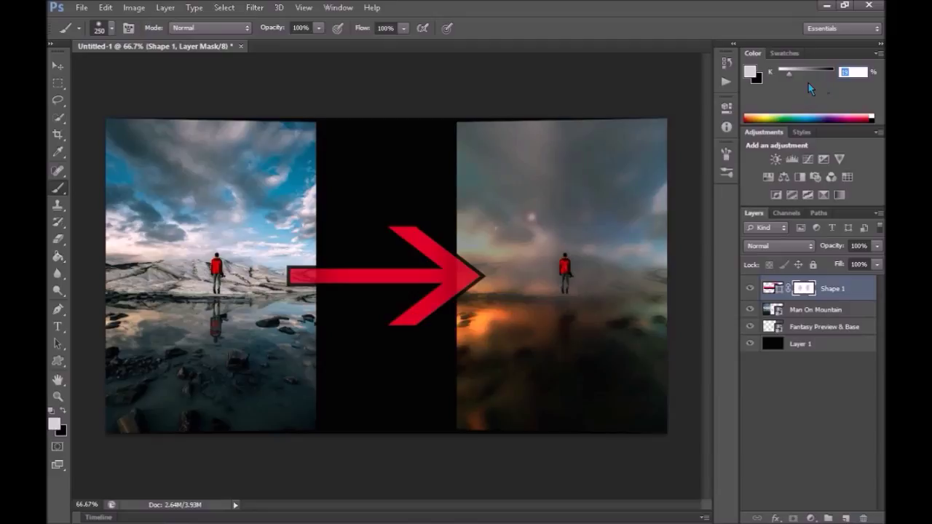
pyautogui.write('35')
pyautogui.moveTo(483, 270); pyautogui.dragTo(489, 269)
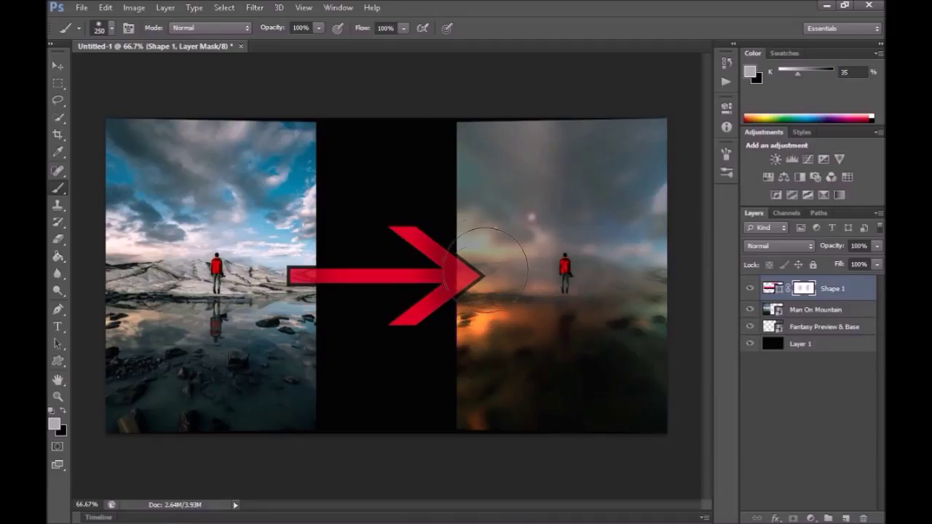
pyautogui.moveTo(487, 253); pyautogui.dragTo(262, 293)
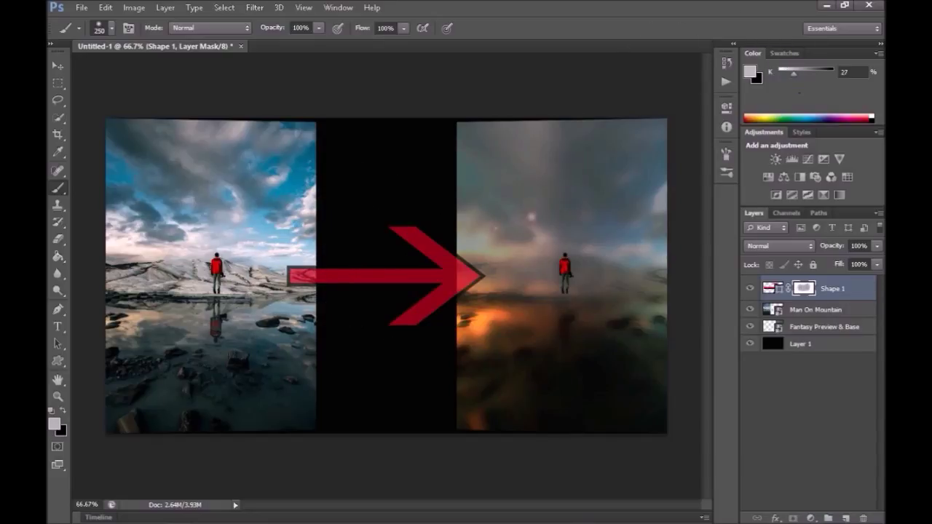
pyautogui.moveTo(783, 72); pyautogui.dragTo(789, 75)
pyautogui.moveTo(427, 187); pyautogui.dragTo(401, 268)
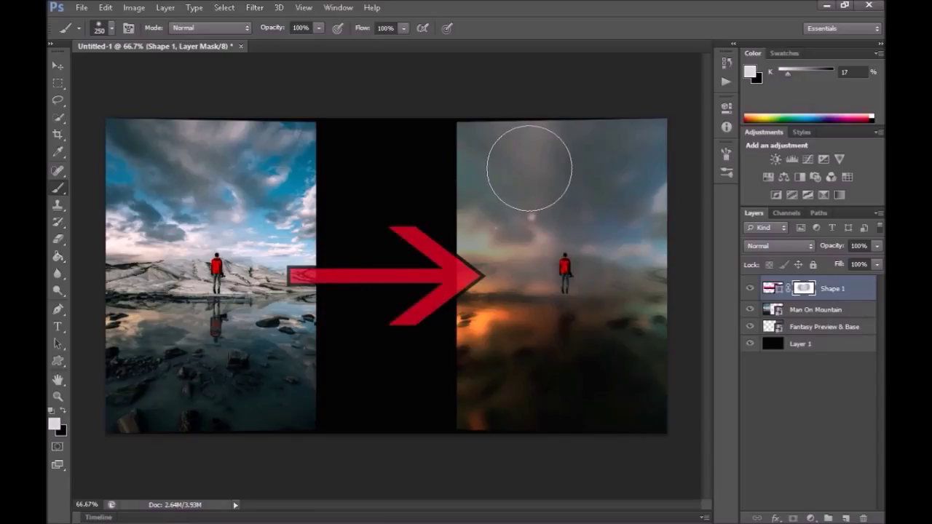
# Step: Switch to the arrow's content instead of its mask and begin a free transform of it
pyautogui.rightClick(780, 288)
pyautogui.click(785, 290)
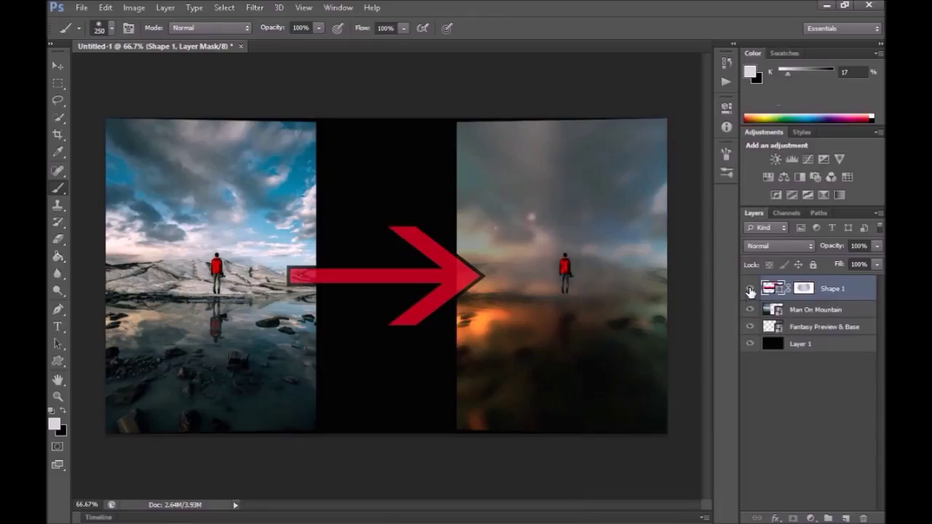
pyautogui.click(772, 289)
pyautogui.hotkey('ctrl', 't')
pyautogui.rightClick(450, 285)
# Step: Apply a perspective distortion to the arrow's corners so the tail is thin and the head larger, then commit
pyautogui.click(510, 373)
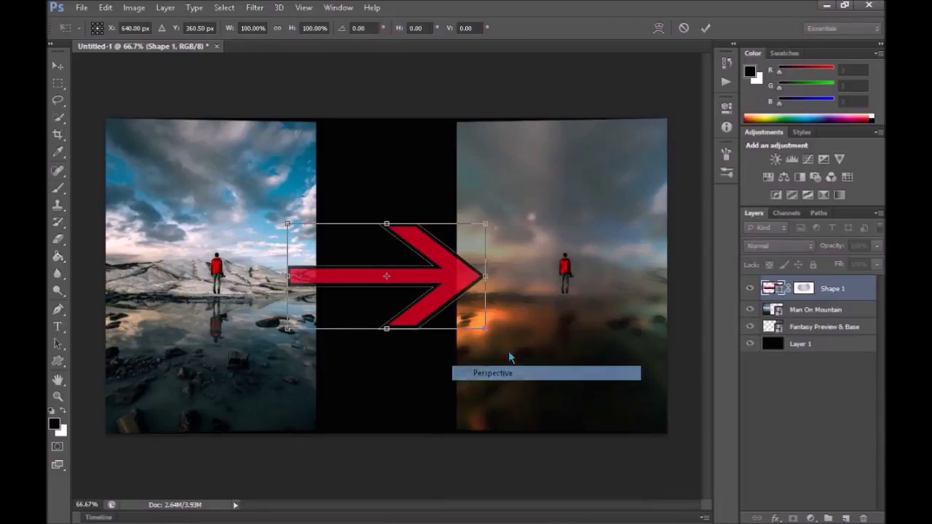
pyautogui.moveTo(485, 223); pyautogui.dragTo(485, 215)
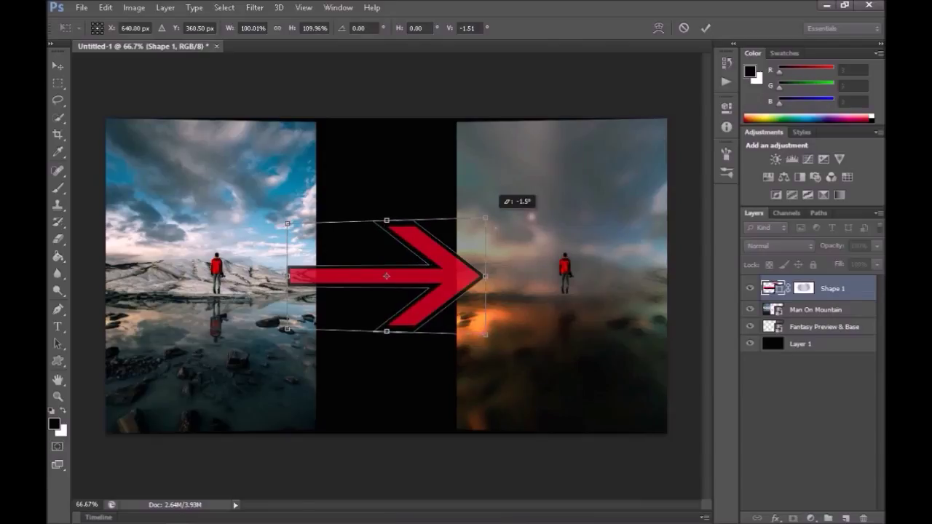
pyautogui.moveTo(288, 227); pyautogui.dragTo(287, 207)
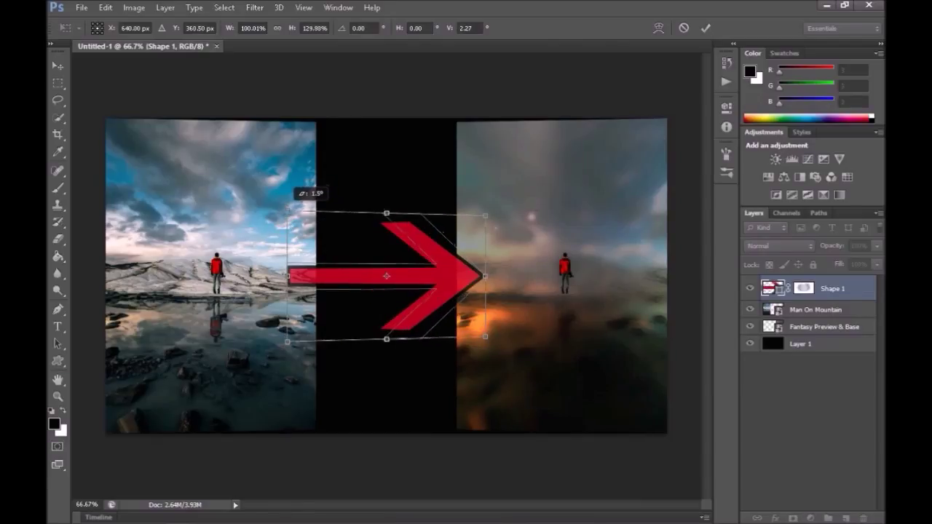
pyautogui.moveTo(287, 207); pyautogui.dragTo(268, 224)
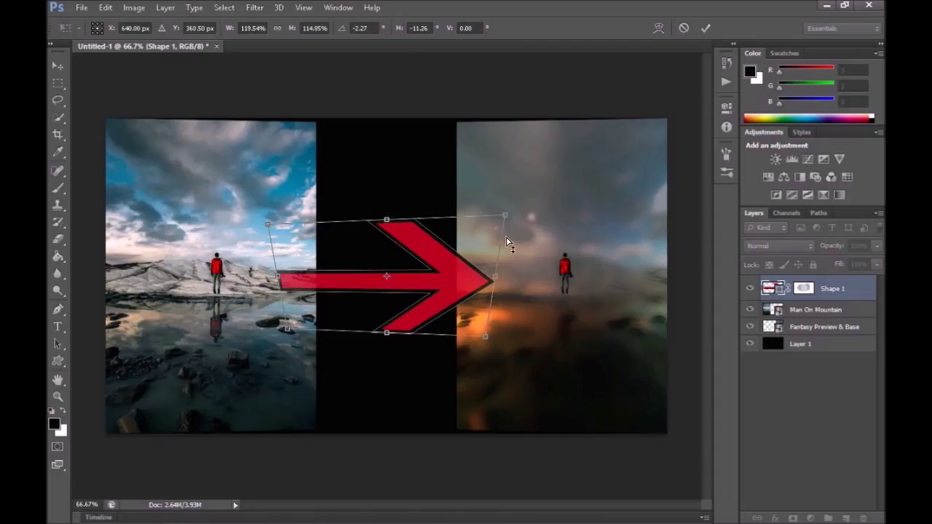
pyautogui.press('Return')
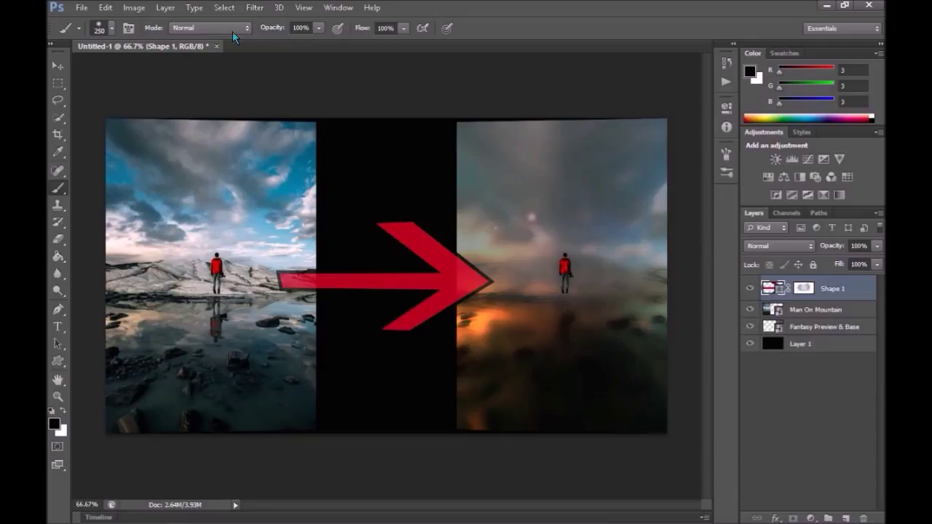
# Step: Place Photoshop Logo from Addons > PS Logos, shrink it, then discard that placement
pyautogui.click(82, 9)
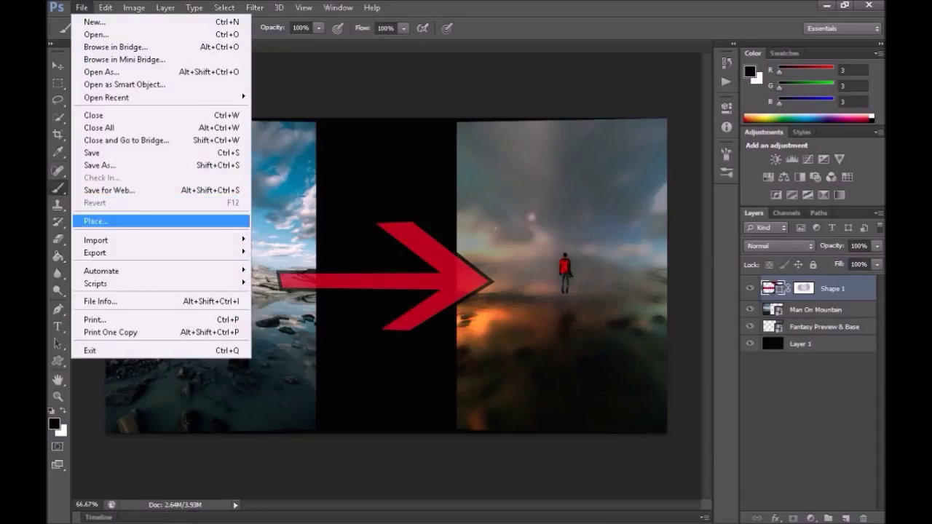
pyautogui.click(339, 179)
pyautogui.doubleClick(406, 143)
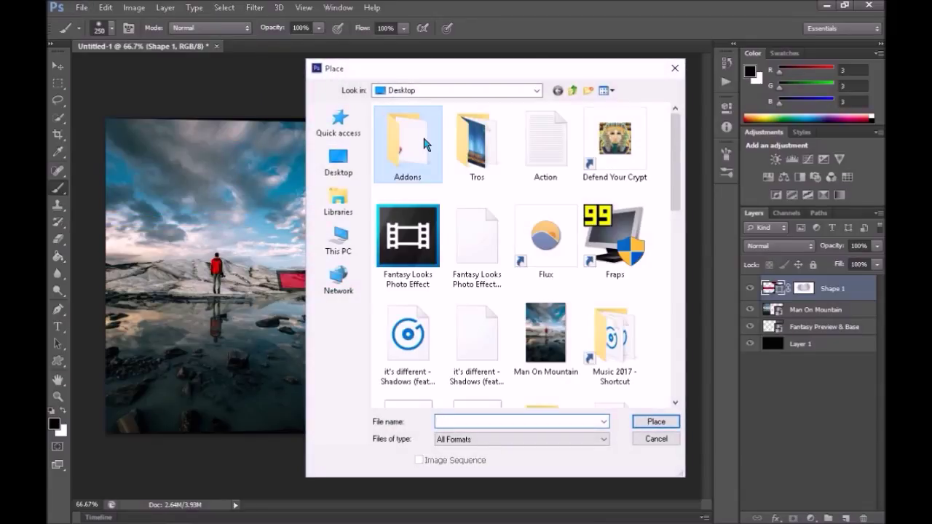
pyautogui.doubleClick(408, 142)
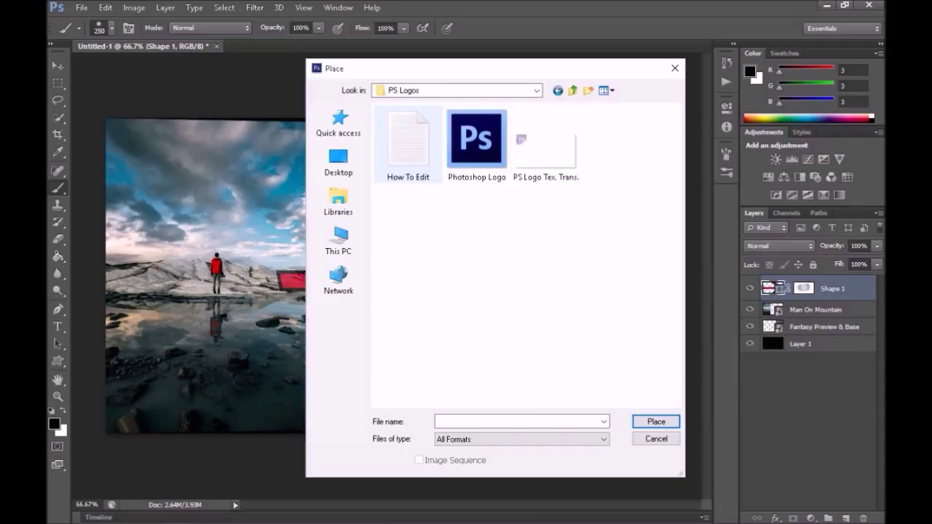
pyautogui.doubleClick(477, 138)
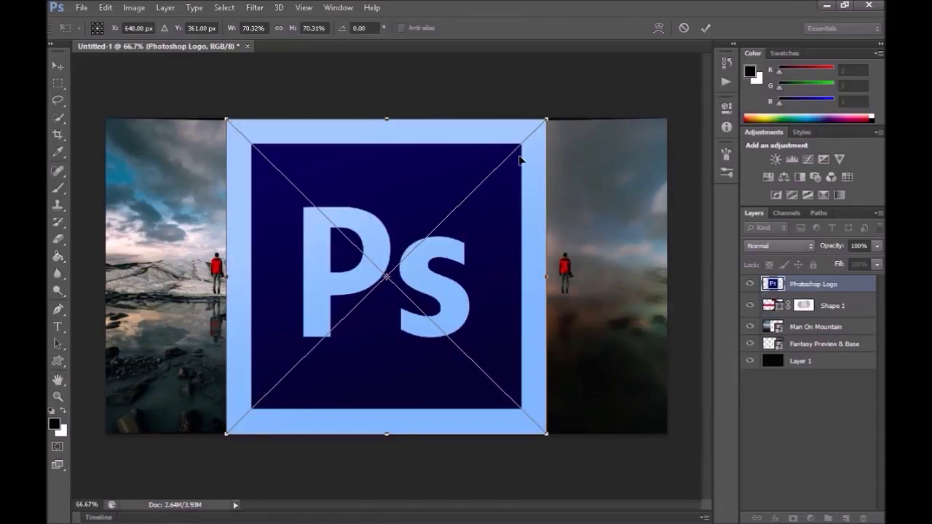
pyautogui.moveTo(546, 436); pyautogui.dragTo(331, 231)
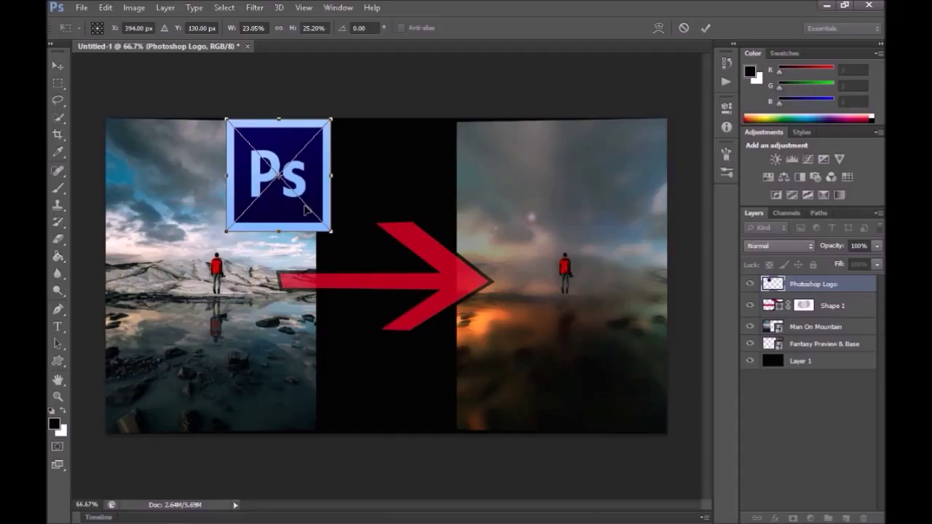
pyautogui.click(56, 67)
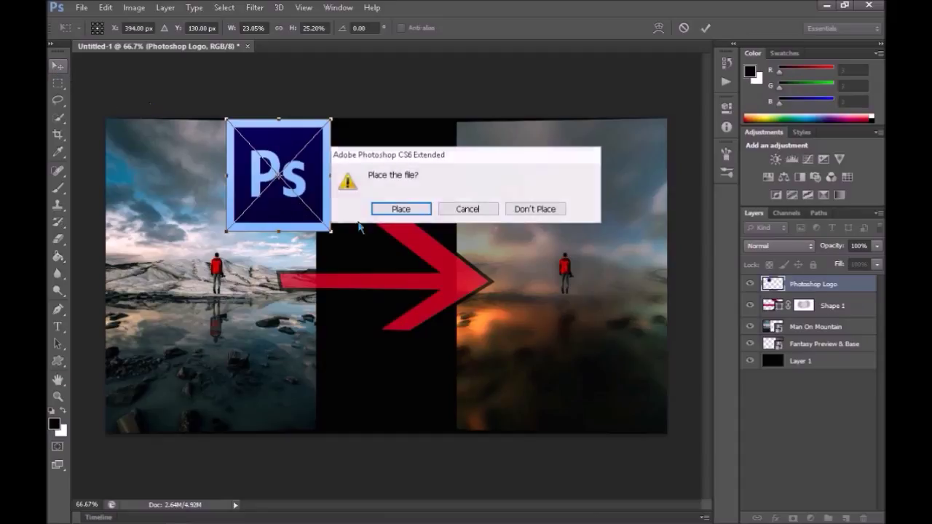
pyautogui.click(537, 208)
# Step: Place the Photoshop Logo image from the PS Logos folder onto the canvas again
pyautogui.click(82, 7)
pyautogui.click(102, 221)
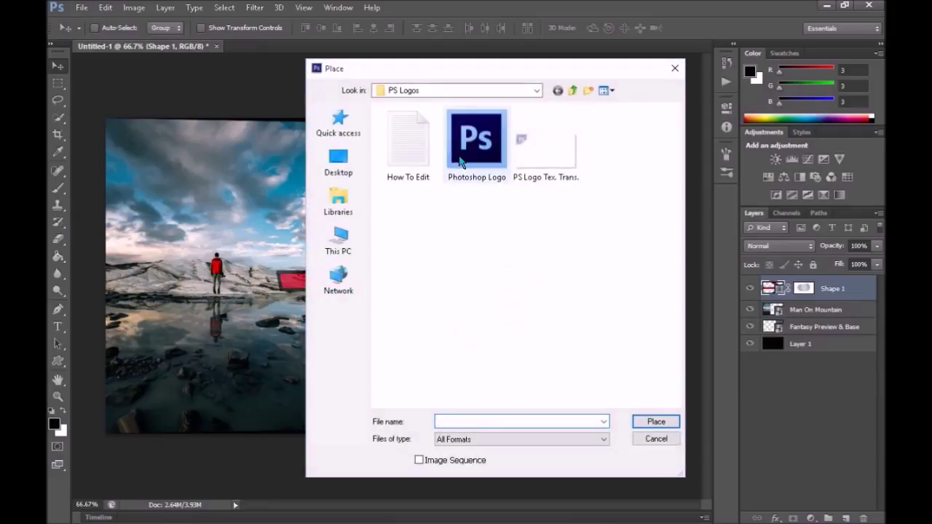
pyautogui.doubleClick(474, 157)
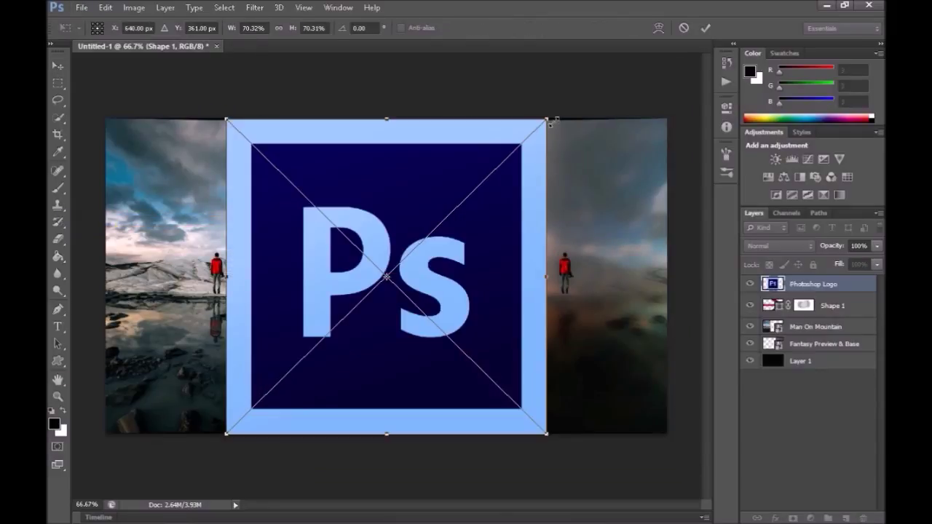
# Step: Shrink the logo to about 30%, move it to the top centre, and centre it vertically on the canvas
pyautogui.moveTo(552, 122); pyautogui.dragTo(347, 283)
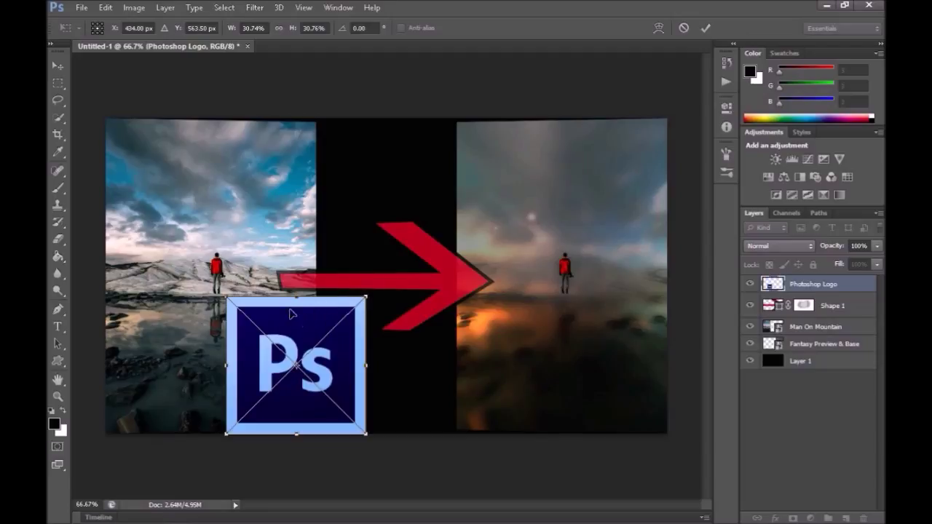
pyautogui.moveTo(287, 319); pyautogui.dragTo(372, 147)
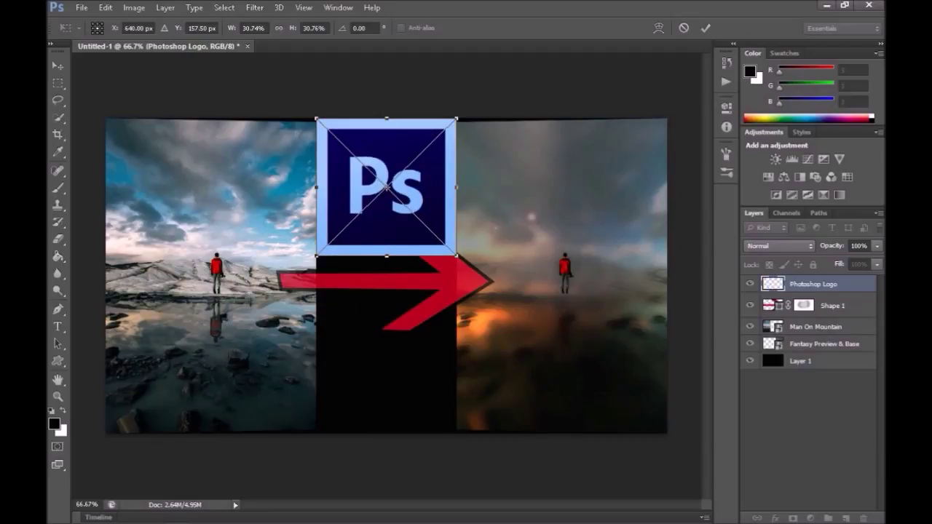
pyautogui.press('Return')
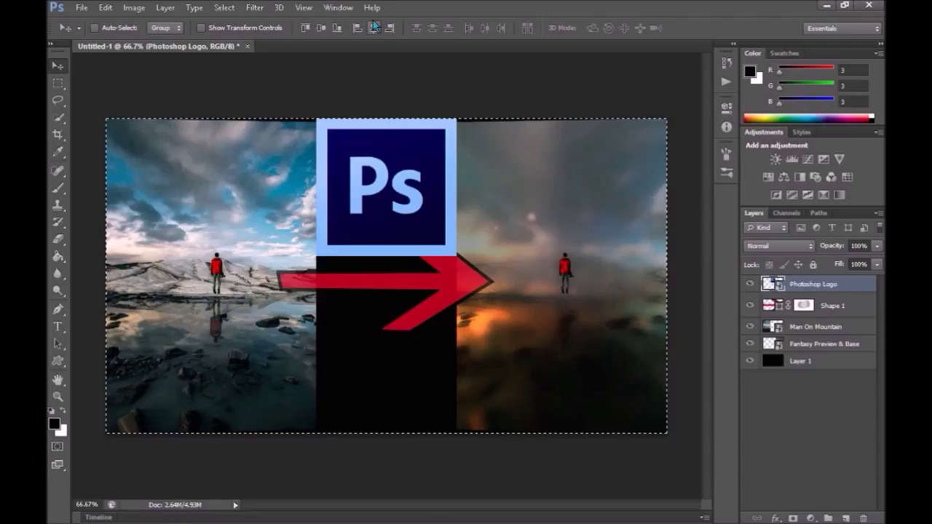
pyautogui.hotkey('ctrl', 'd')
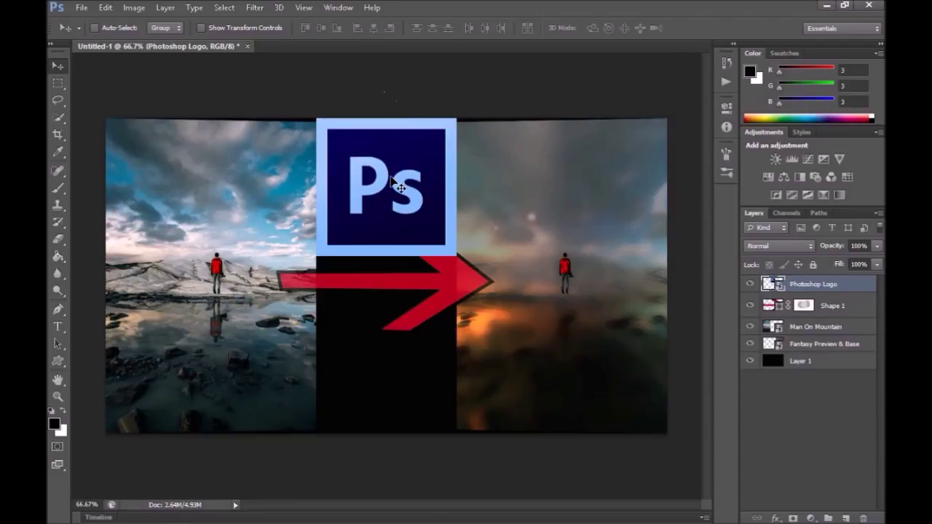
pyautogui.hotkey('ctrl', 'a')
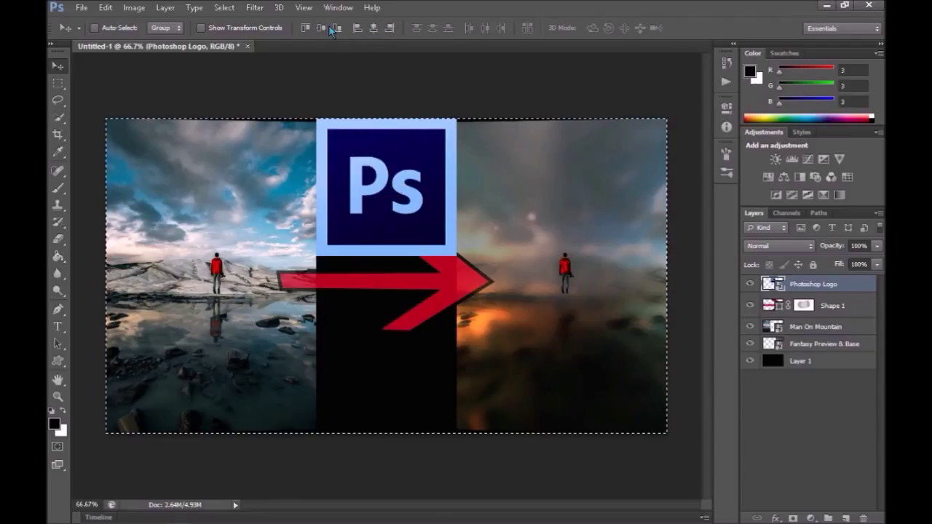
pyautogui.click(321, 28)
# Step: Enlarge the logo to about 42% by dragging opposite corners outward, and commit it
pyautogui.hotkey('ctrl', 't')
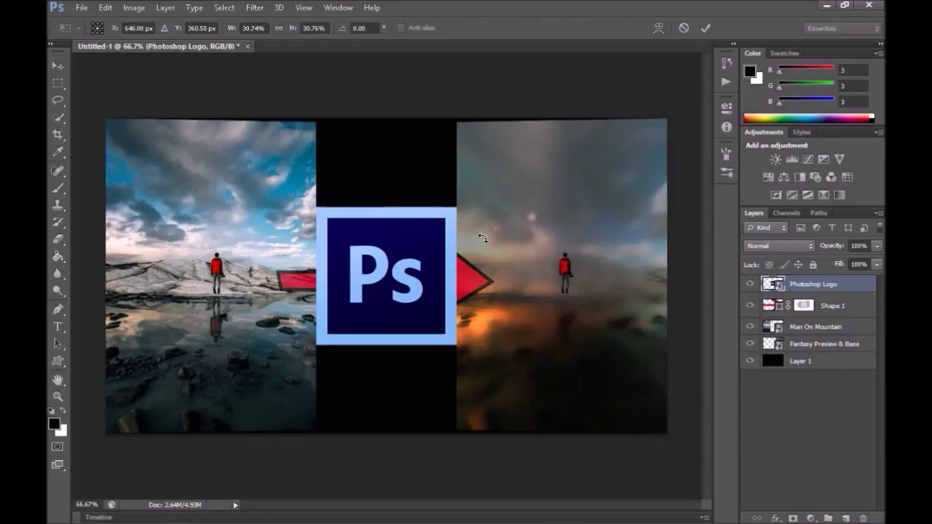
pyautogui.moveTo(457, 206); pyautogui.dragTo(499, 179)
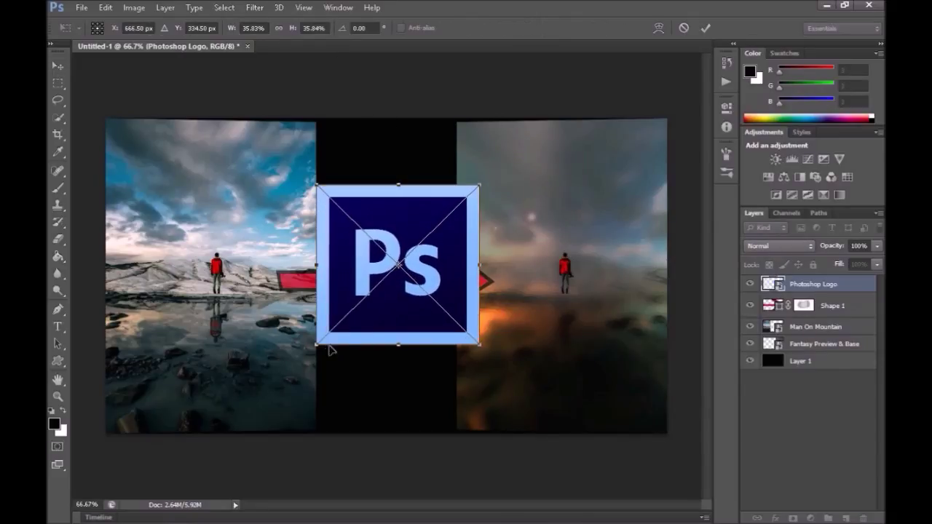
pyautogui.moveTo(314, 347); pyautogui.dragTo(278, 362)
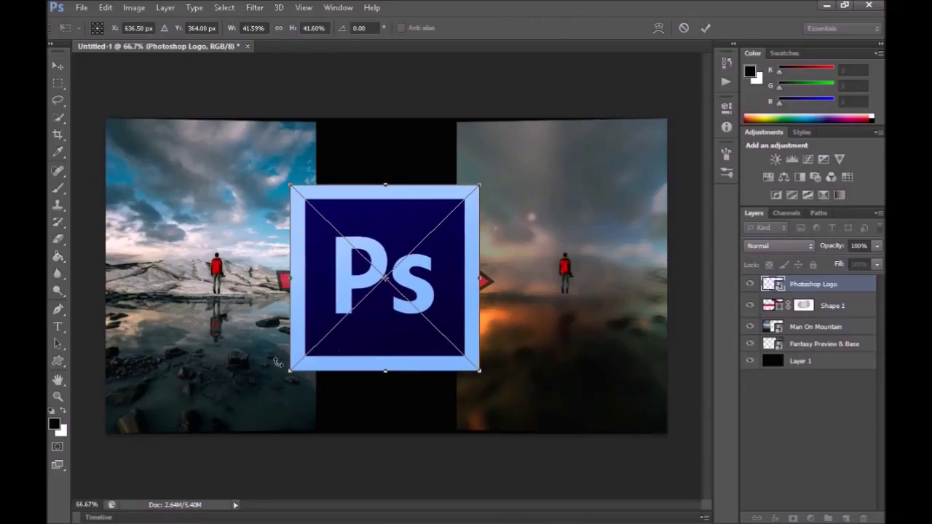
pyautogui.press('Return')
pyautogui.hotkey('ctrl', 'a')
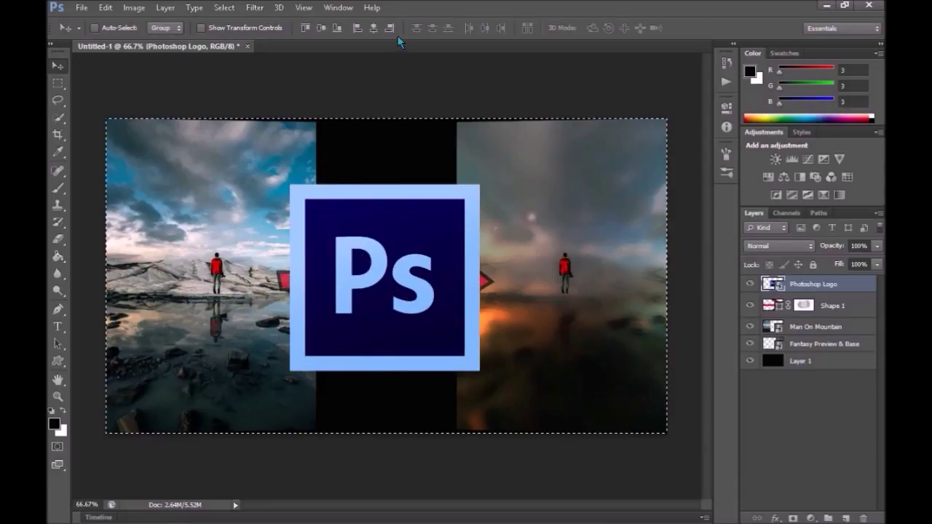
# Step: Centre the logo on the canvas and move its layer just beneath the Shape 1 arrow layer
pyautogui.click(372, 29)
pyautogui.click(321, 28)
pyautogui.hotkey('ctrl', 'd')
pyautogui.moveTo(833, 293); pyautogui.dragTo(809, 354)
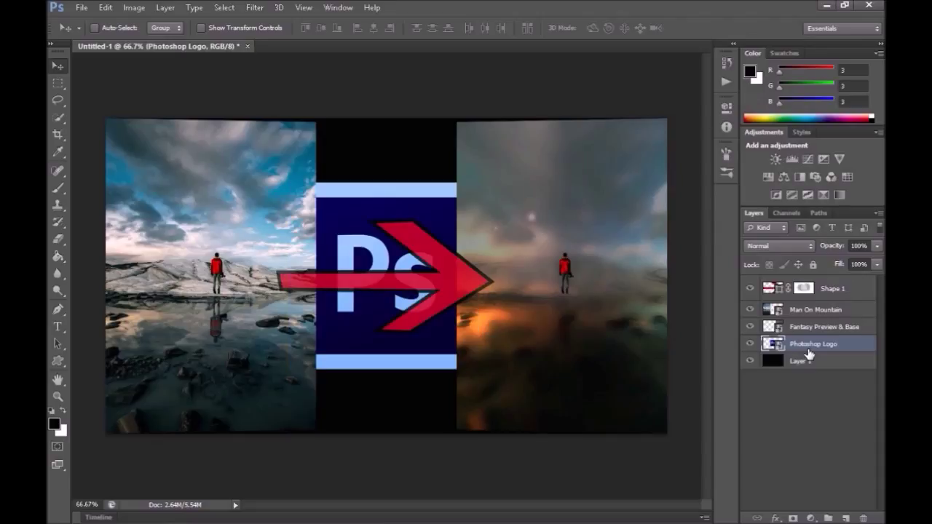
pyautogui.moveTo(814, 344)
pyautogui.mouseDown()
pyautogui.moveTo(841, 285)
pyautogui.moveTo(830, 317)
pyautogui.mouseUp()
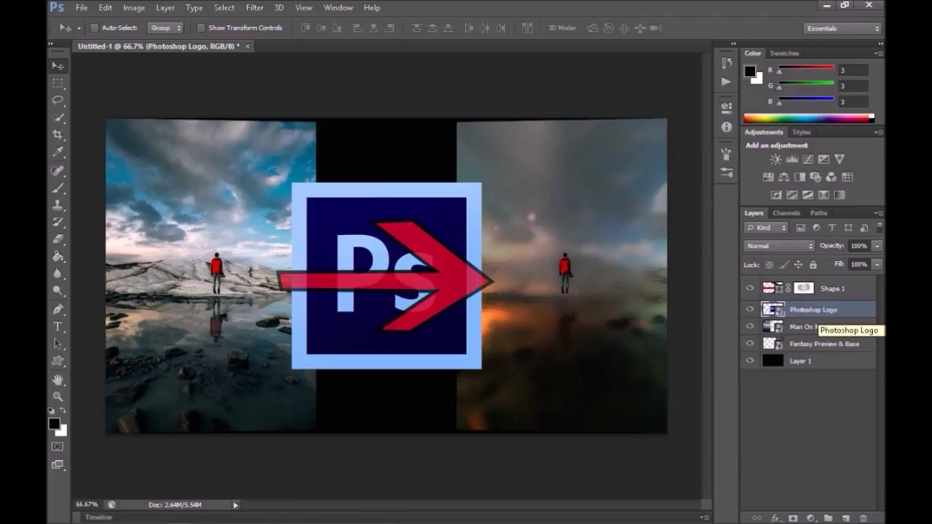
# Step: Move the logo up to the canvas's top edge and re-centre it horizontally
pyautogui.moveTo(445, 342); pyautogui.dragTo(441, 277)
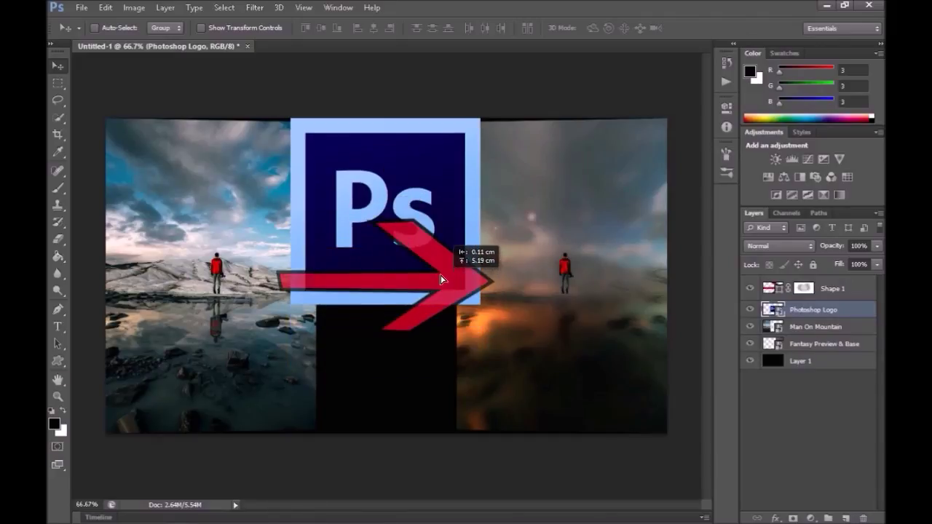
pyautogui.hotkey('ctrl', 'a')
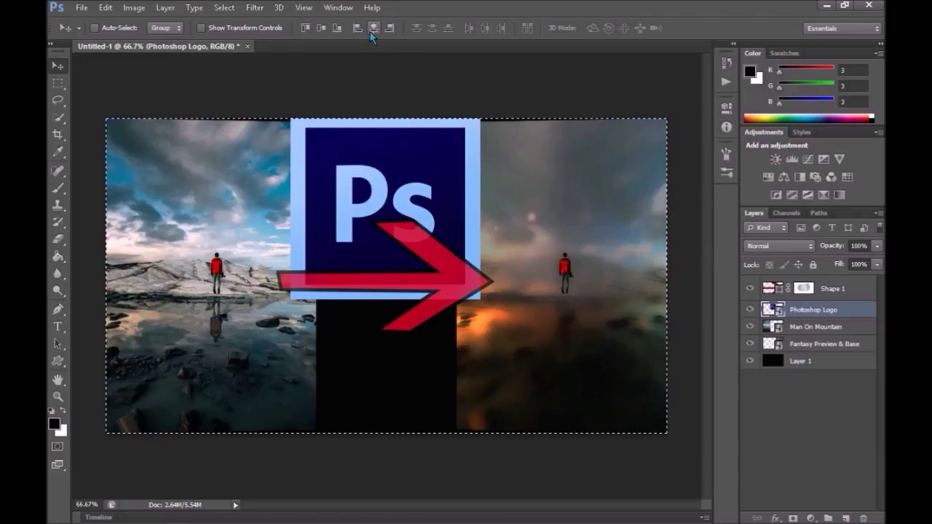
pyautogui.click(373, 28)
pyautogui.hotkey('ctrl', 'd')
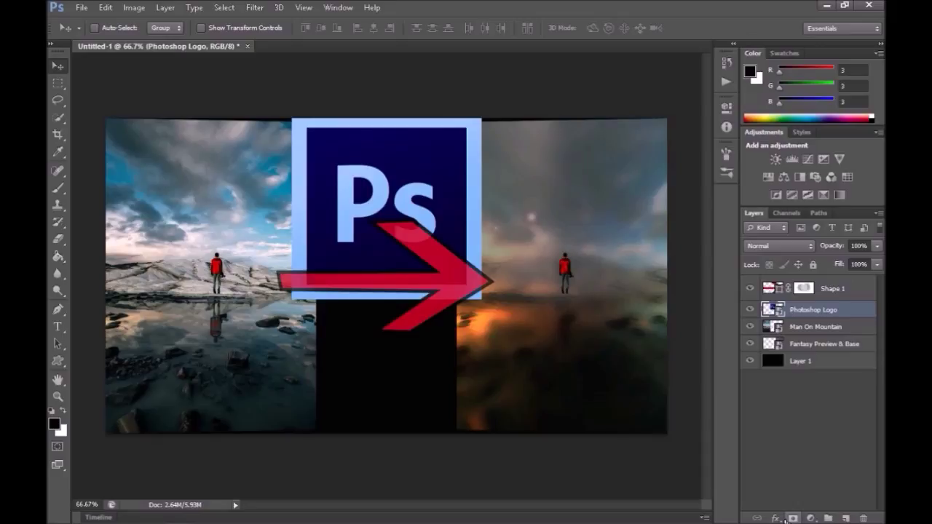
# Step: Add a layer mask to the Photoshop Logo layer and ready a large brush with a light grey
pyautogui.click(792, 518)
pyautogui.press('x')
pyautogui.press('b')
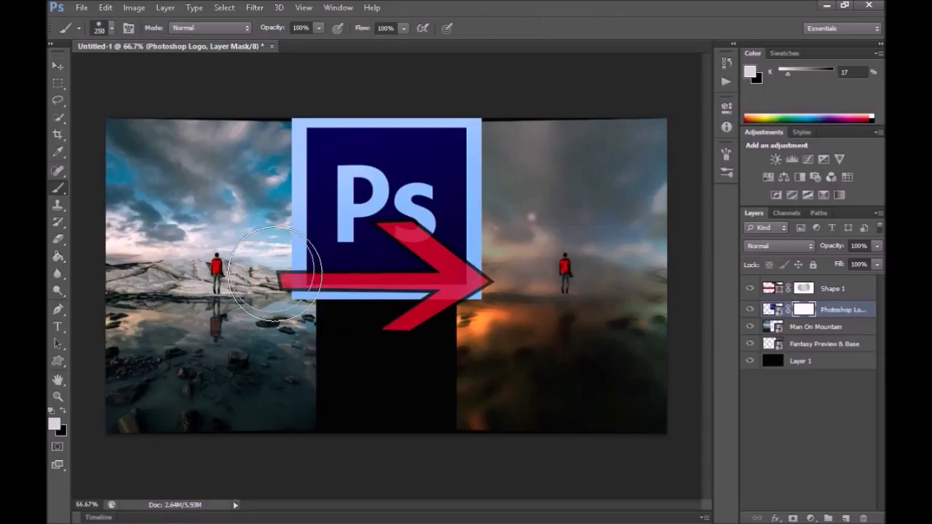
pyautogui.press(']')
pyautogui.press(']')
pyautogui.press(']')
pyautogui.click(796, 73)
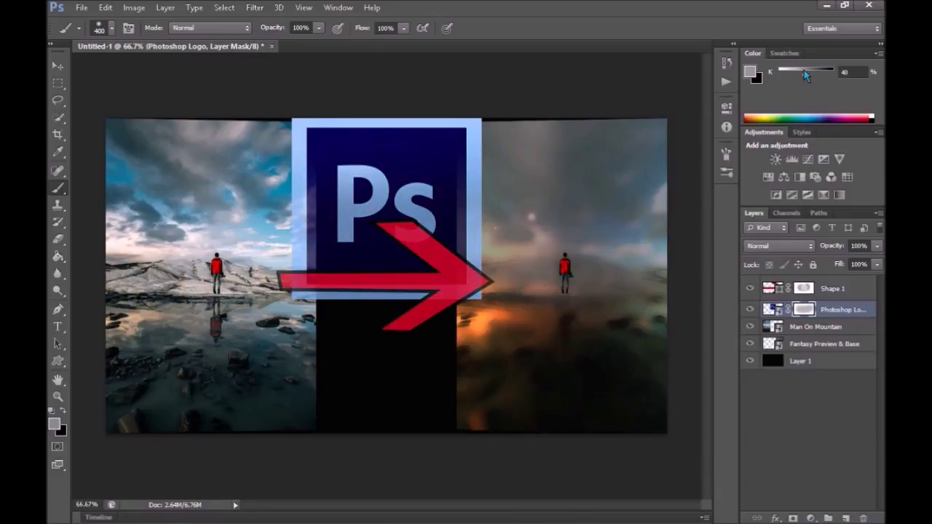
pyautogui.click(785, 73)
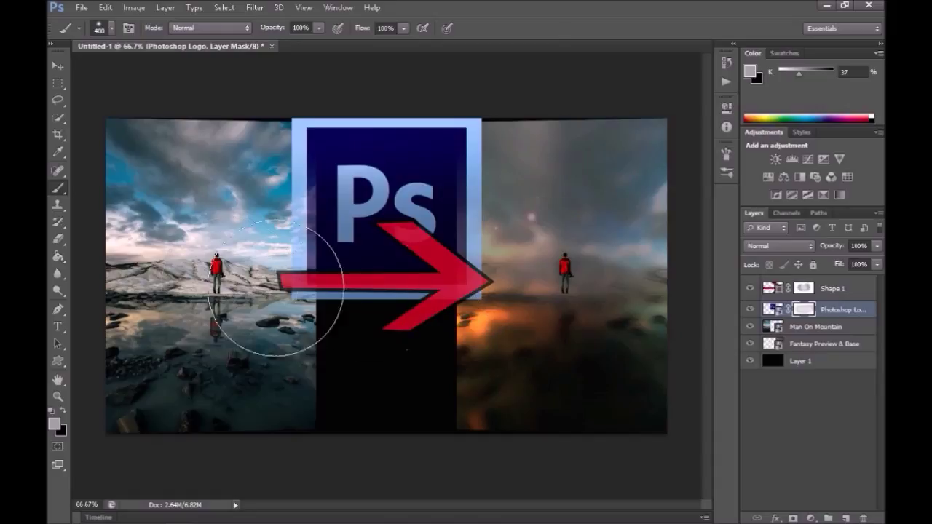
pyautogui.click(770, 310)
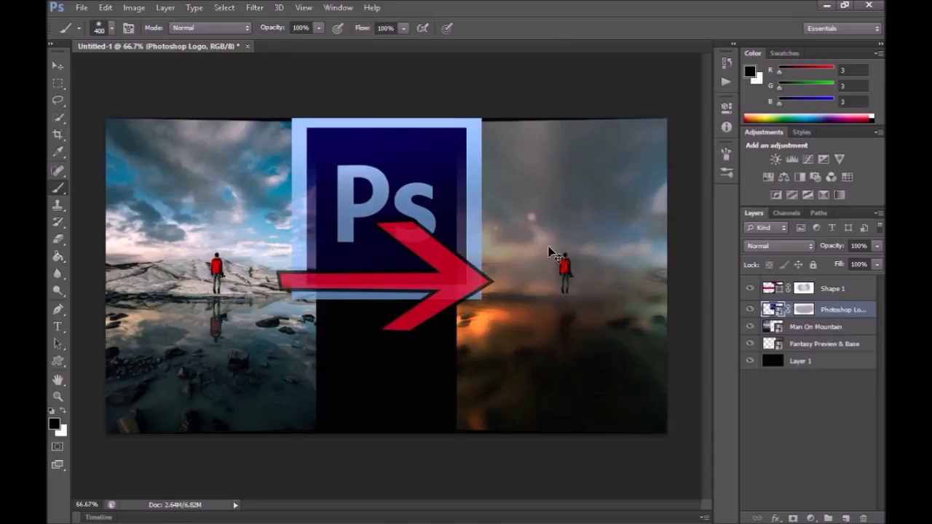
# Step: Apply a perspective transform to the logo, widening its top edge, and commit
pyautogui.hotkey('ctrl', 't')
pyautogui.rightClick(428, 204)
pyautogui.click(466, 288)
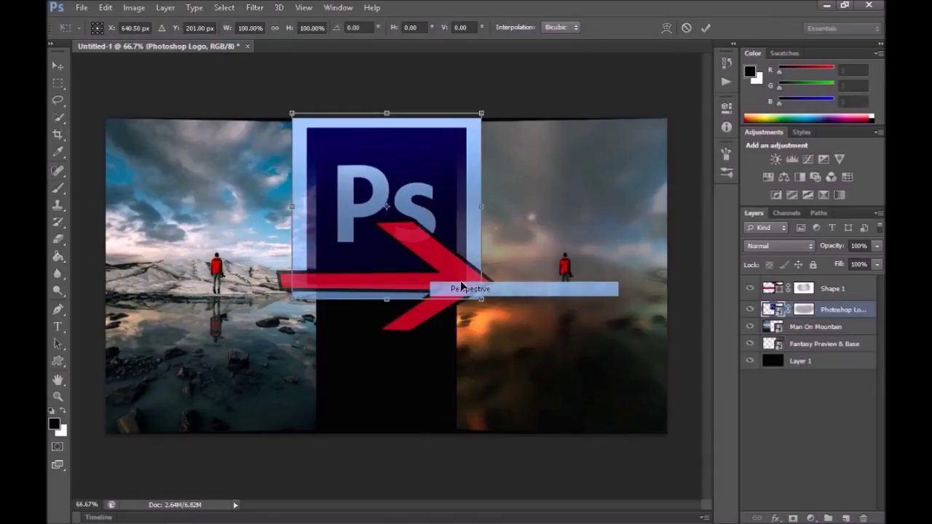
pyautogui.moveTo(386, 299)
pyautogui.mouseDown()
pyautogui.moveTo(474, 299)
pyautogui.moveTo(463, 298)
pyautogui.mouseUp()
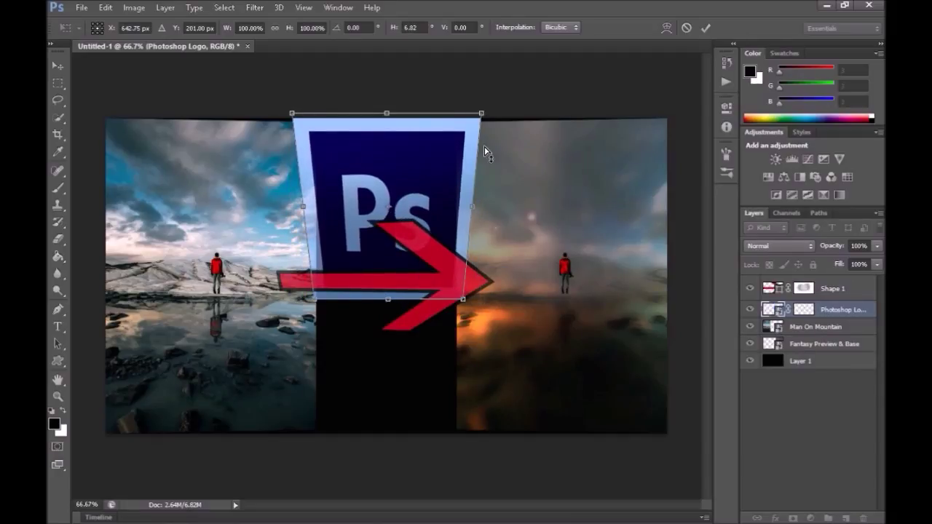
pyautogui.moveTo(484, 113); pyautogui.dragTo(515, 113)
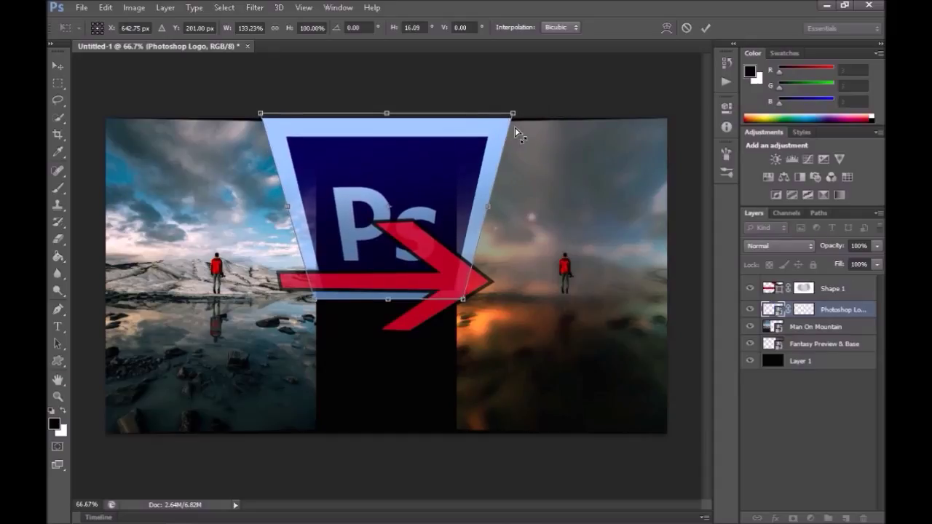
pyautogui.moveTo(515, 113); pyautogui.dragTo(513, 114)
pyautogui.press('Return')
# Step: Move the red arrow on Shape 1 down below the logo
pyautogui.click(832, 289)
pyautogui.press('v')
pyautogui.moveTo(466, 290); pyautogui.dragTo(464, 373)
pyautogui.hotkey('ctrl', 'a')
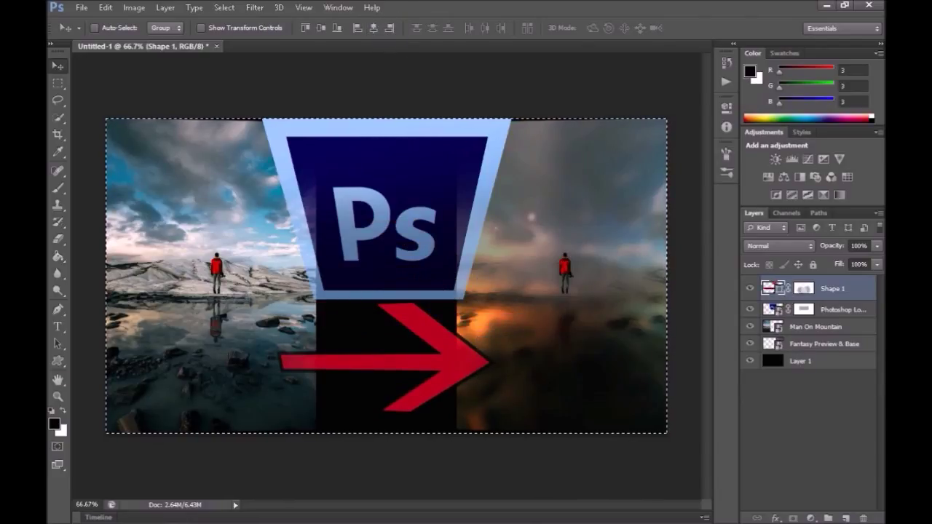
pyautogui.hotkey('ctrl', 'd')
# Step: Nudge the arrow lower, target the logo's mask, and choose the 100 px brush tip
pyautogui.moveTo(434, 348); pyautogui.dragTo(434, 360)
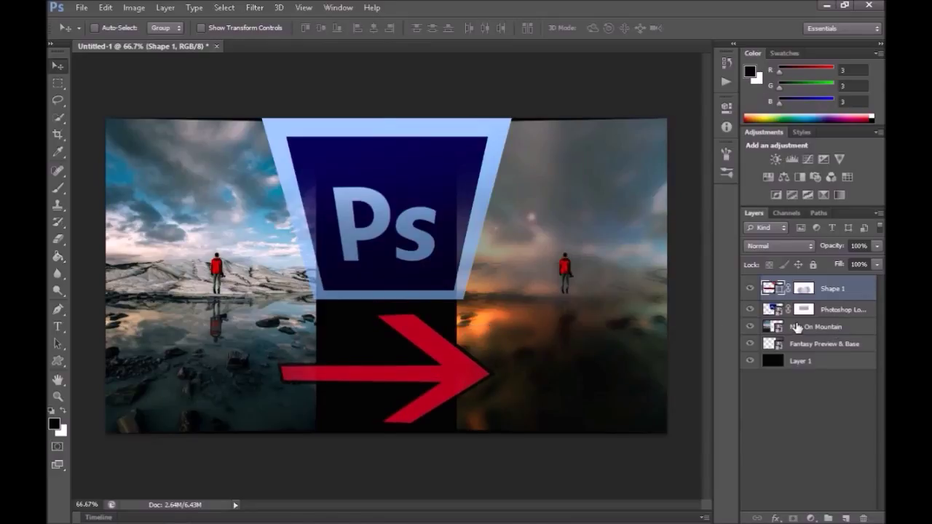
pyautogui.click(842, 313)
pyautogui.click(805, 311)
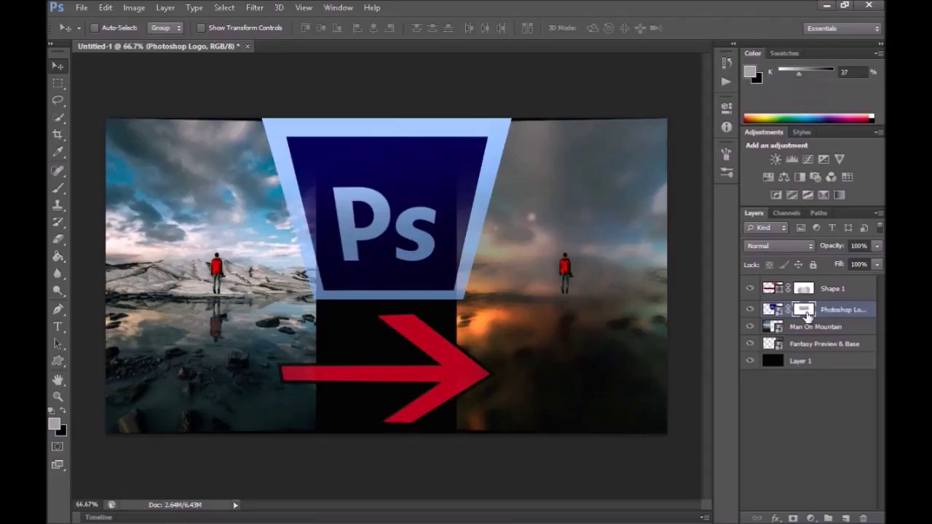
pyautogui.press('b')
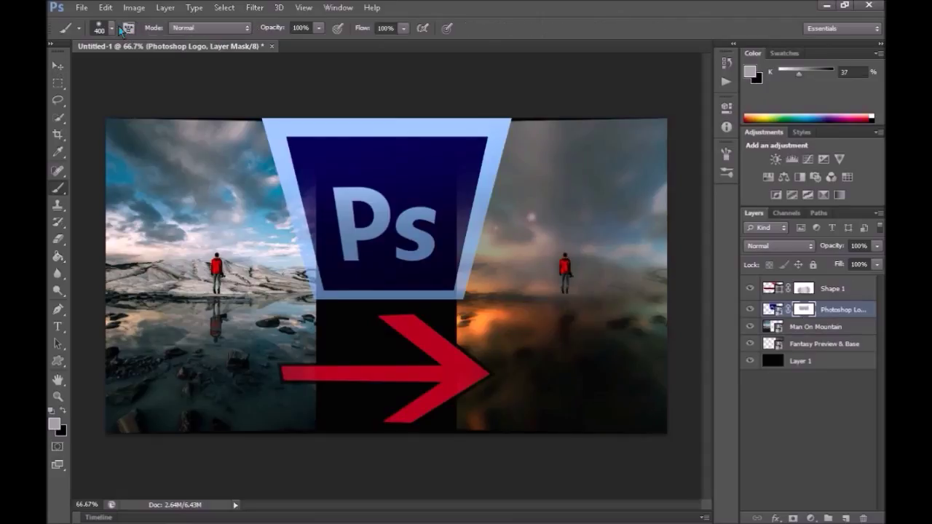
pyautogui.click(113, 29)
pyautogui.scroll(-5, 128, 158)
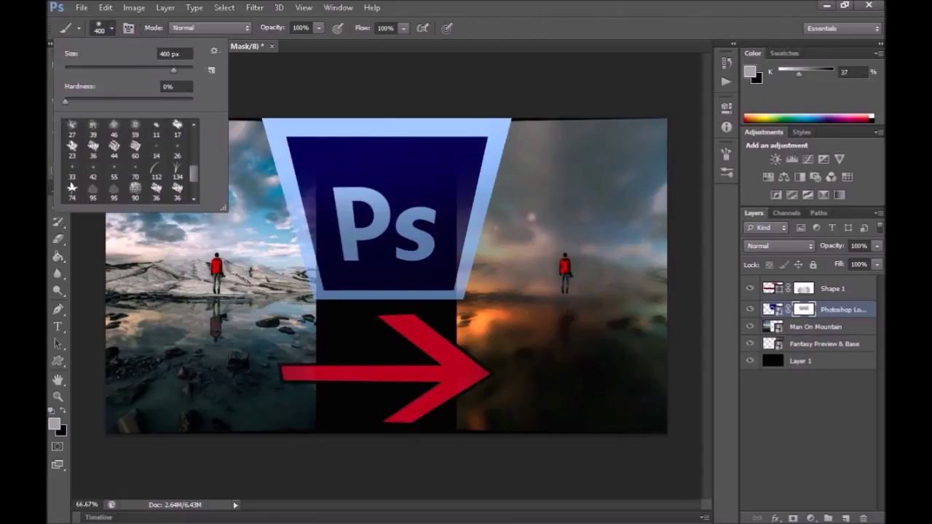
pyautogui.scroll(-2, 194, 182)
pyautogui.click(135, 190)
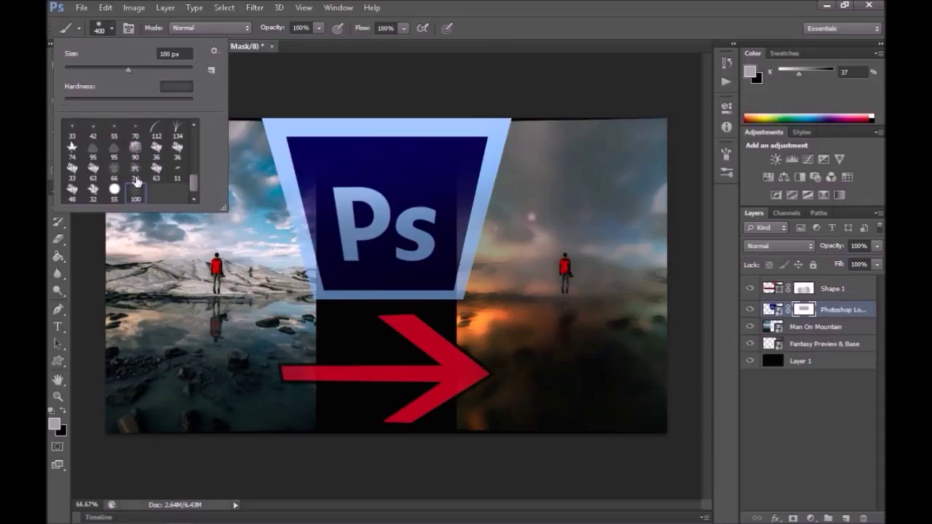
pyautogui.click(118, 32)
# Step: Paint speckled grey strokes on the logo mask, adjusting brush size and darkening the grey
pyautogui.moveTo(311, 212); pyautogui.dragTo(364, 276)
pyautogui.press(']')
pyautogui.press(']')
pyautogui.press(']')
pyautogui.press(']')
pyautogui.press(']')
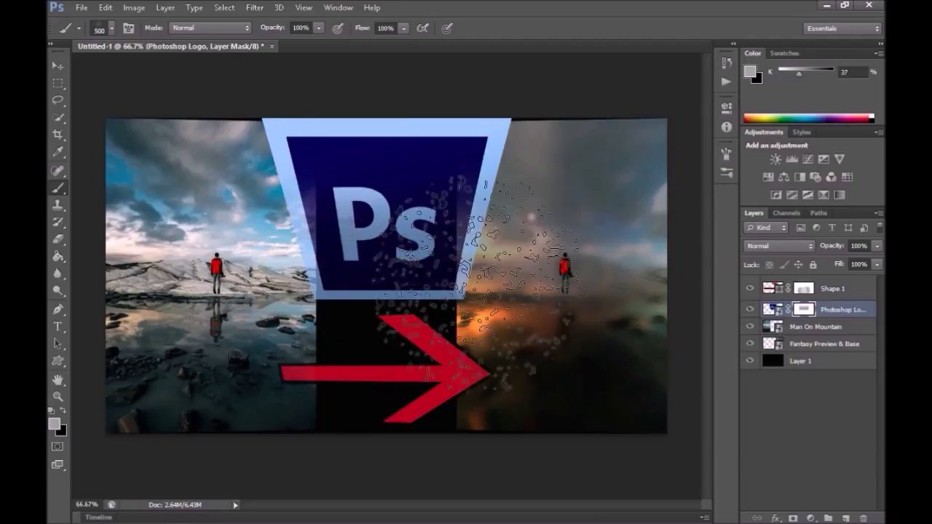
pyautogui.click(802, 70)
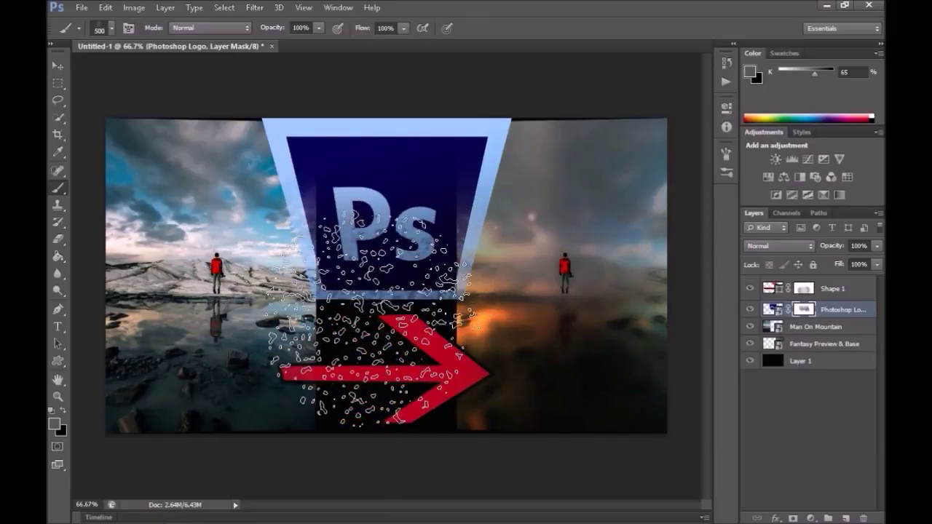
pyautogui.press('[')
pyautogui.press('[')
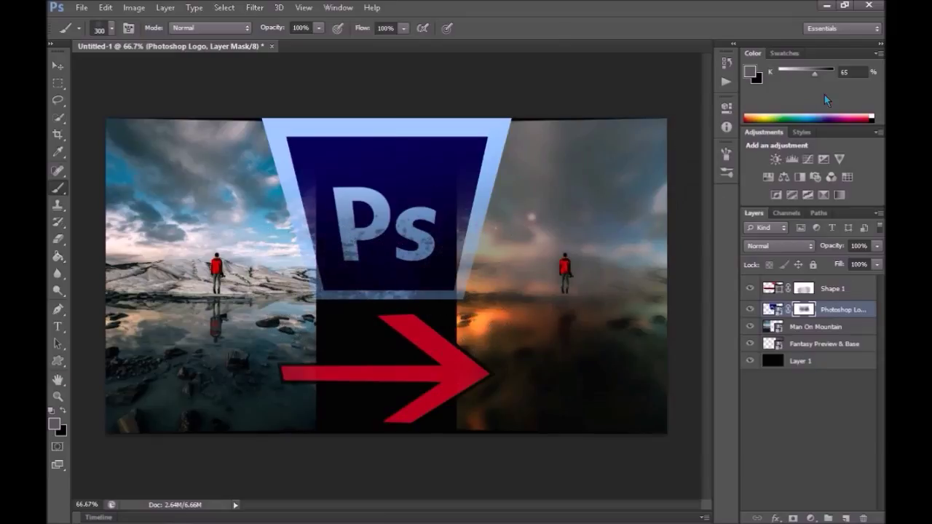
pyautogui.moveTo(816, 74); pyautogui.dragTo(829, 74)
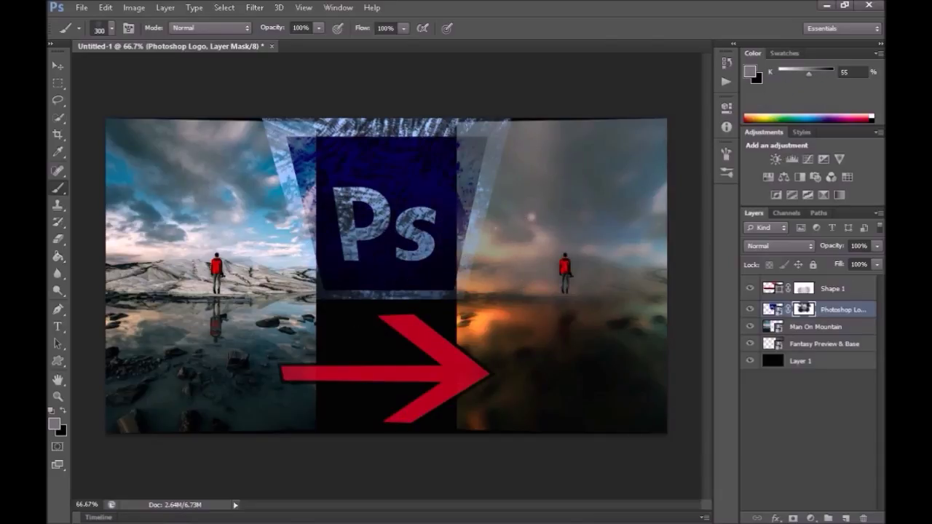
# Step: Paint the logo mask with a larger brush and lighter grey to reveal more texture, then target the logo's pixels
pyautogui.press(']')
pyautogui.press(']')
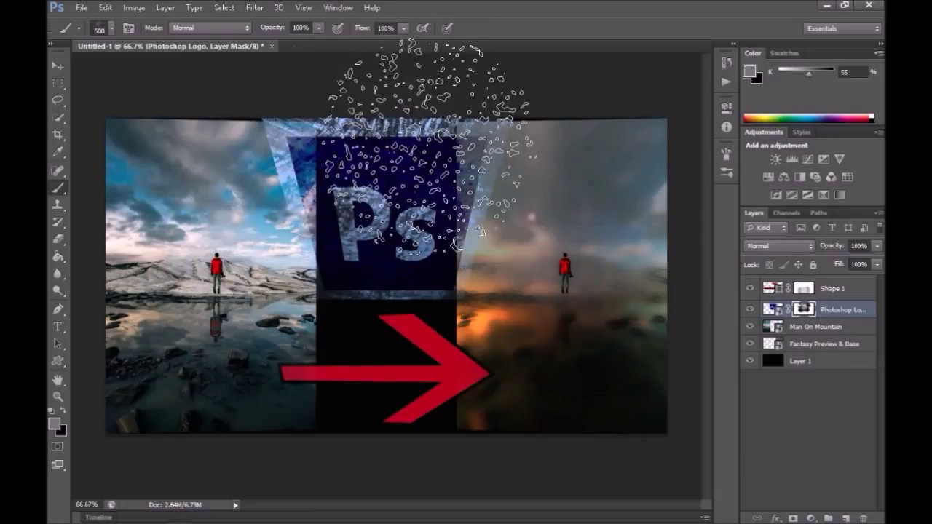
pyautogui.moveTo(485, 164); pyautogui.dragTo(349, 281)
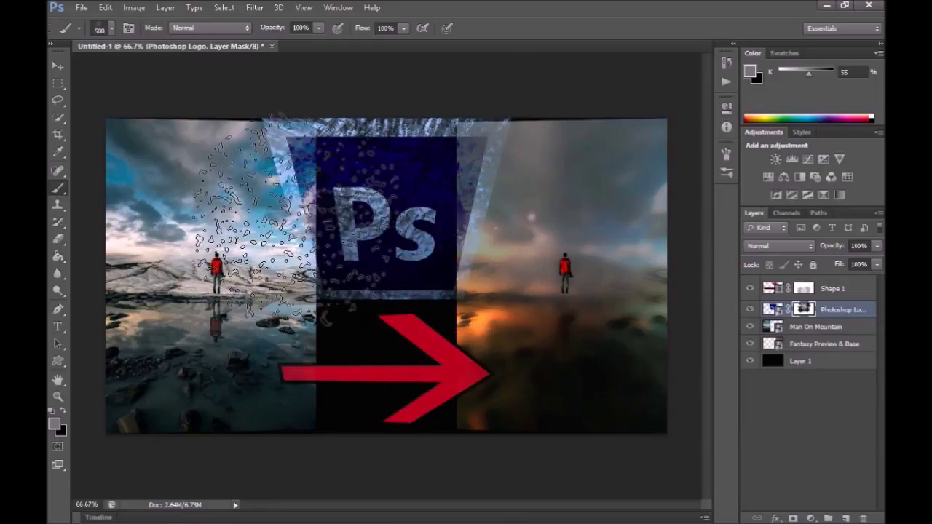
pyautogui.moveTo(799, 74); pyautogui.dragTo(805, 75)
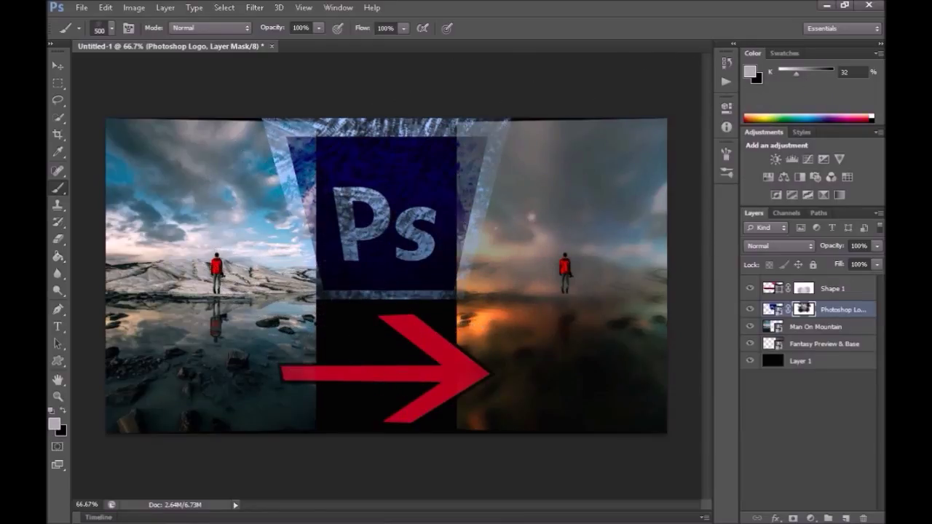
pyautogui.press('[')
pyautogui.press('[')
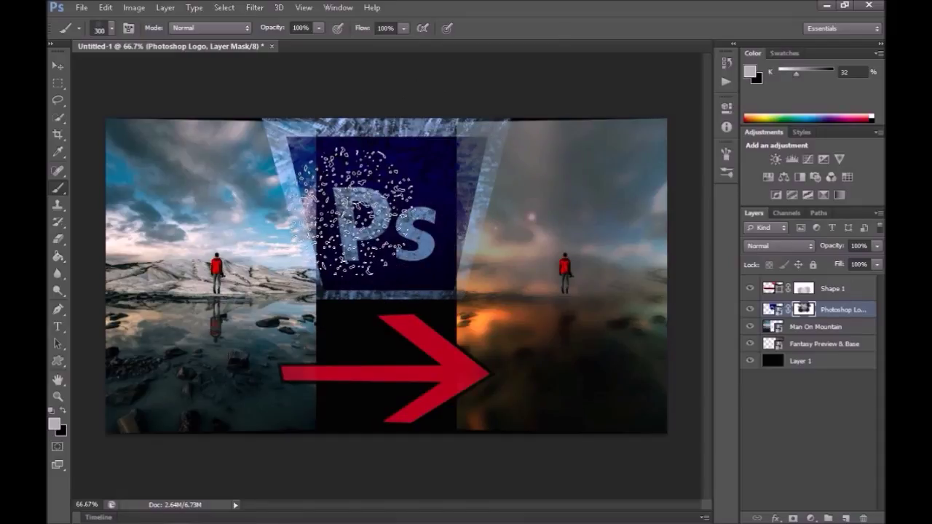
pyautogui.rightClick(773, 313)
pyautogui.press('Escape')
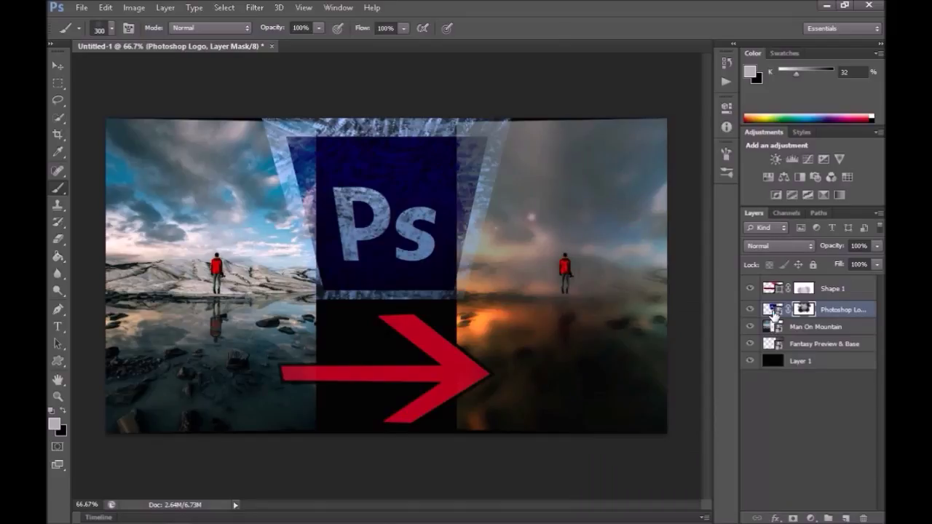
pyautogui.click(772, 309)
# Step: Add a Curves layer raising the black point and lowering the white point, then merge it into the logo
pyautogui.click(808, 160)
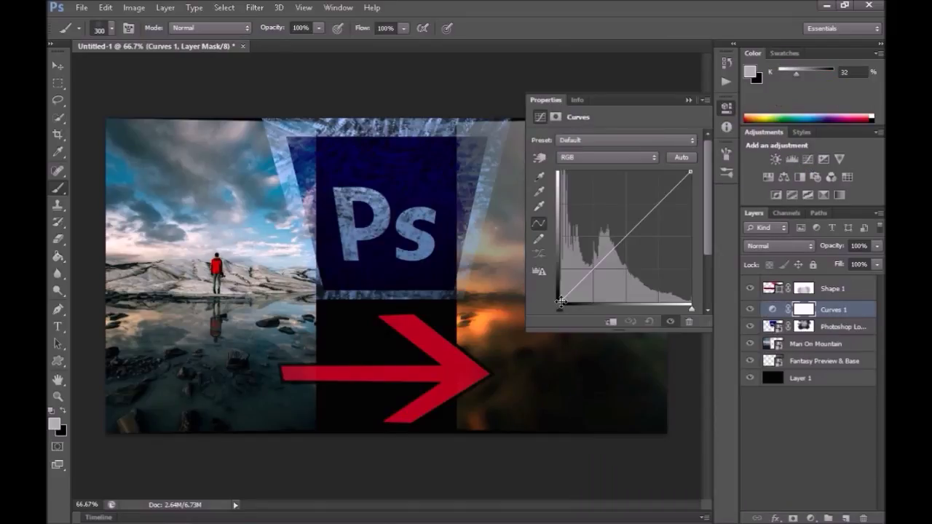
pyautogui.moveTo(567, 289); pyautogui.dragTo(570, 279)
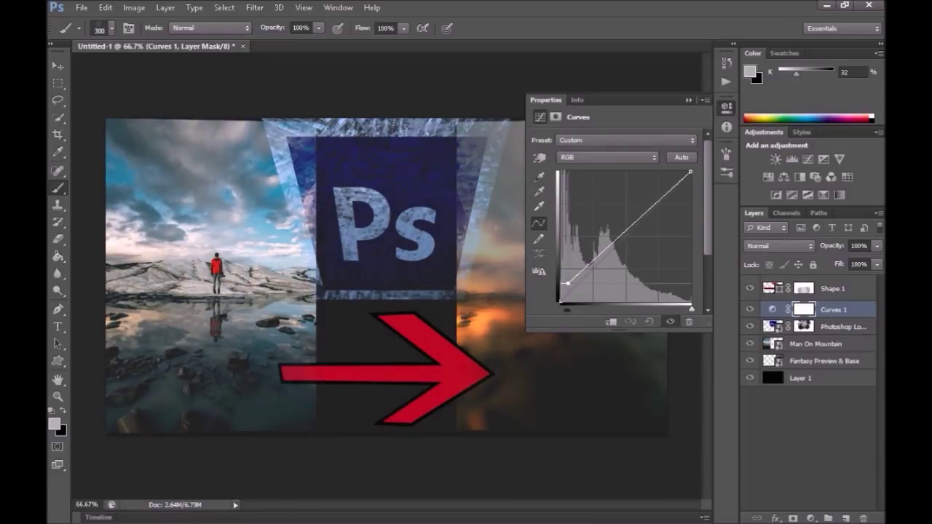
pyautogui.moveTo(689, 172); pyautogui.dragTo(689, 190)
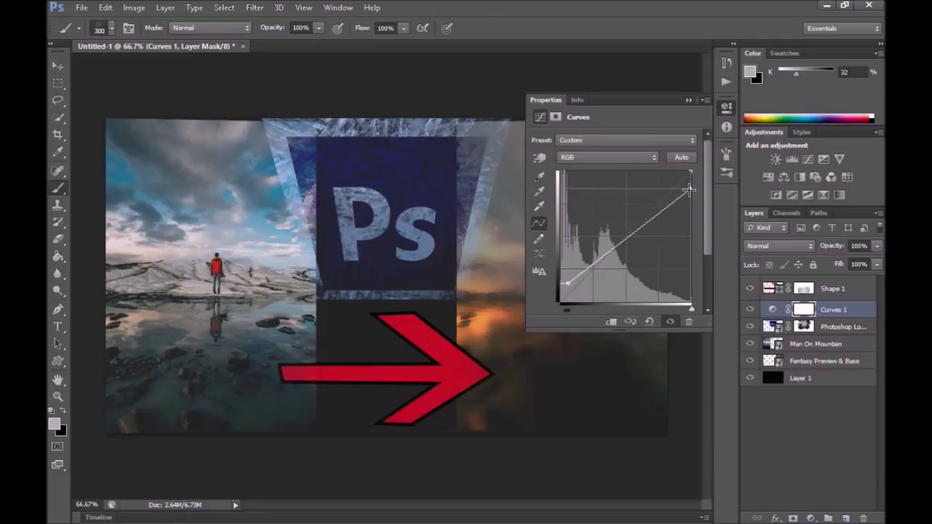
pyautogui.click(688, 100)
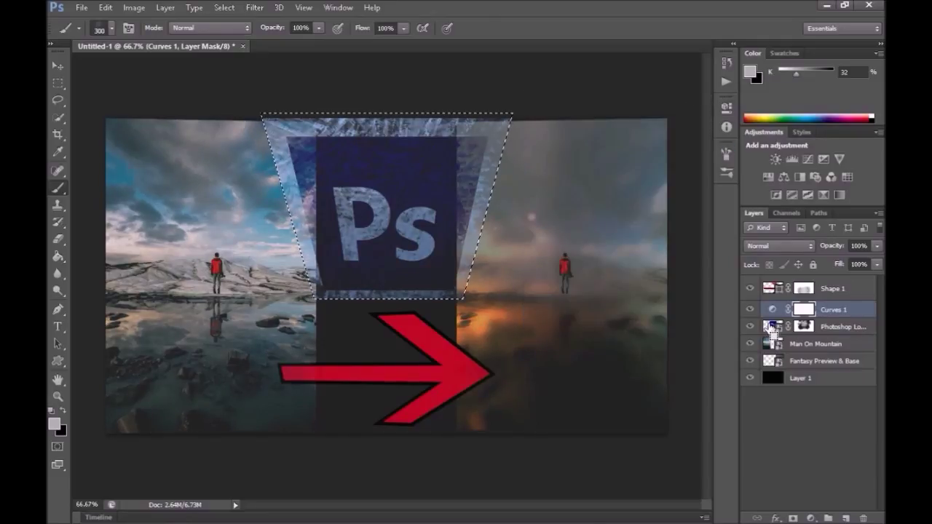
pyautogui.hotkey('ctrl', 'e')
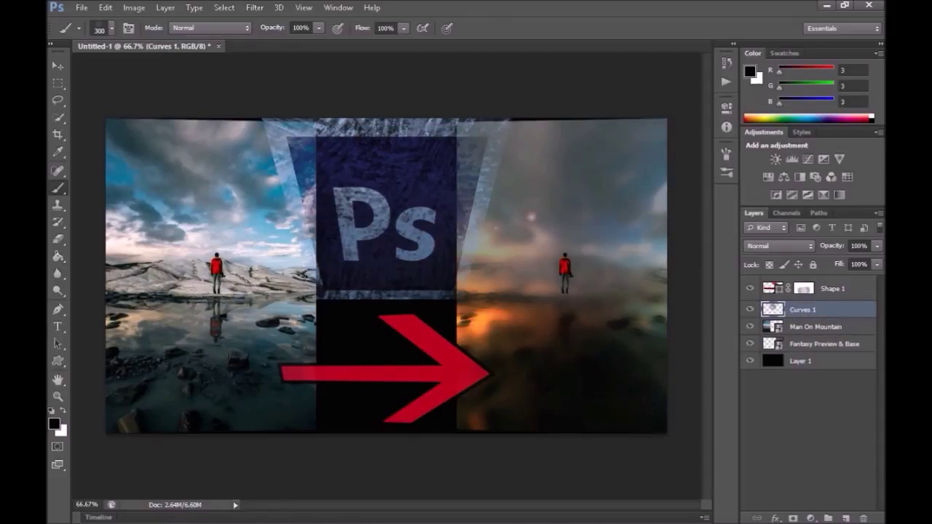
pyautogui.click(782, 158)
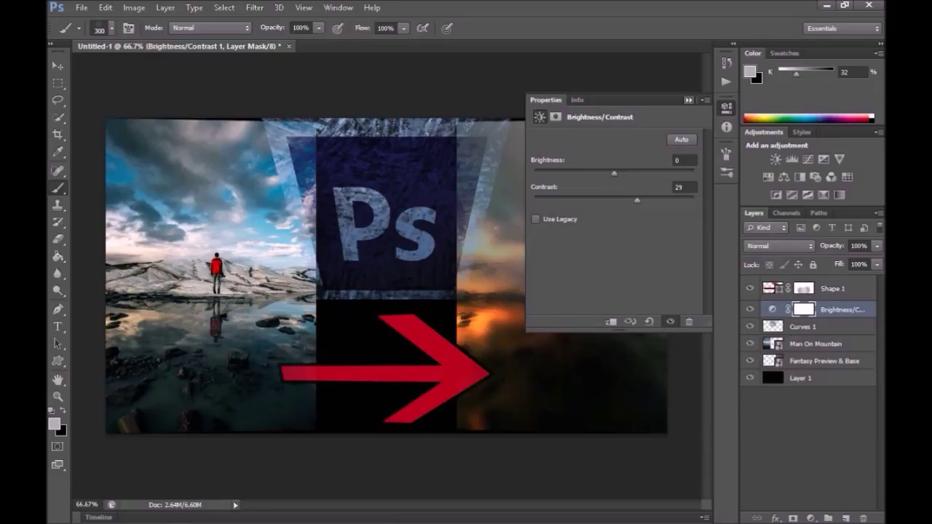
# Step: Merge the contrast boost into the logo, then add a slightly darkening Brightness/Contrast layer above Shape 1
pyautogui.click(727, 107)
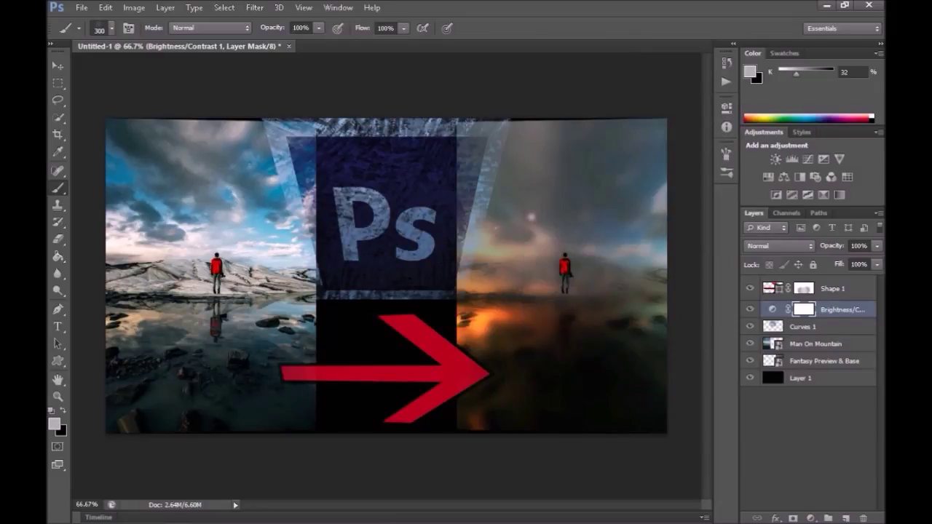
pyautogui.hotkey('ctrl', 'e')
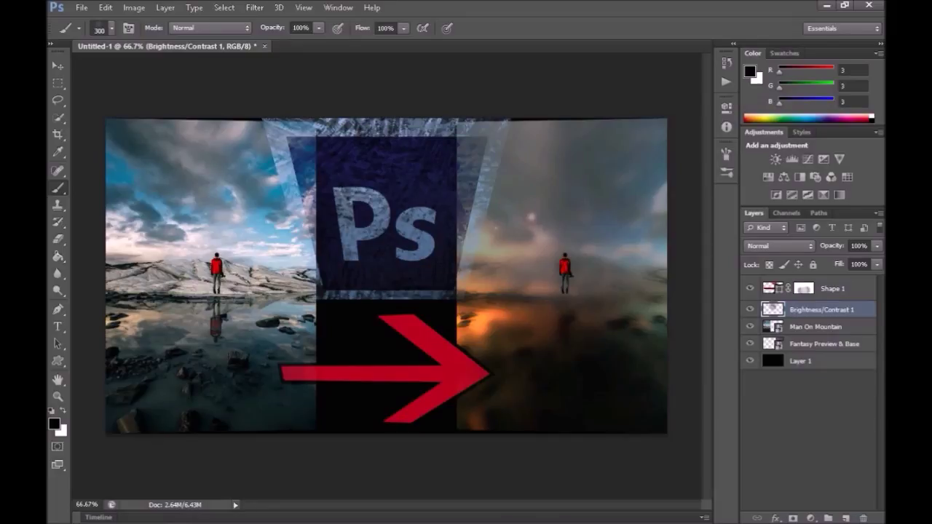
pyautogui.click(777, 160)
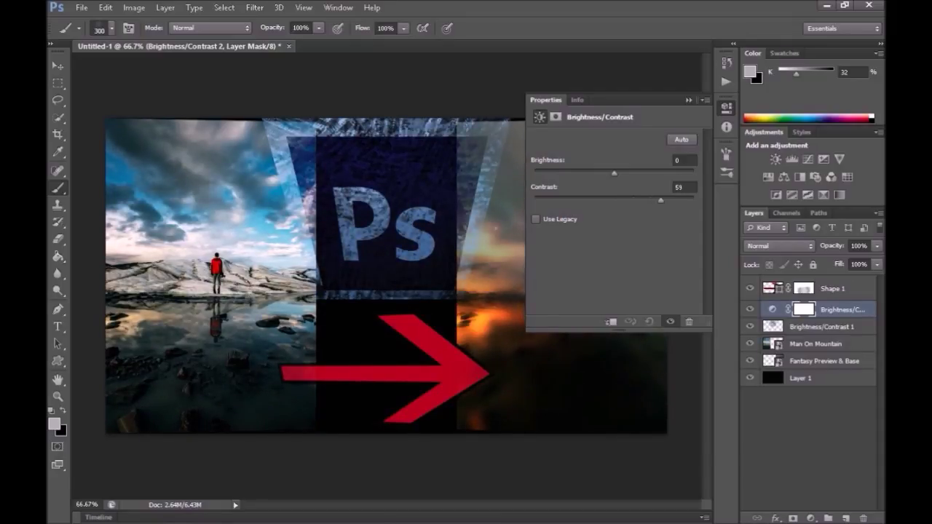
pyautogui.moveTo(611, 173); pyautogui.dragTo(616, 172)
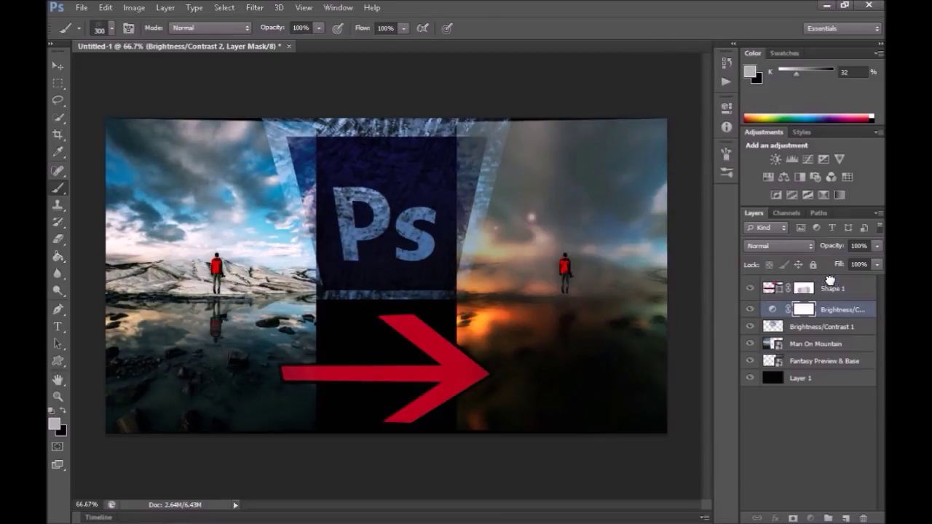
pyautogui.moveTo(830, 281); pyautogui.dragTo(831, 283)
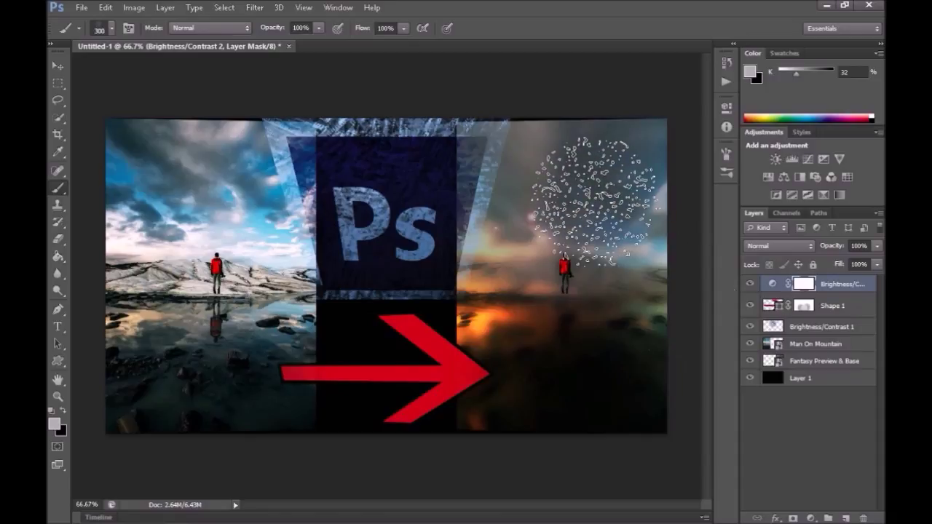
pyautogui.click(83, 7)
# Step: Save a JPEG copy named 'Thumb' at Maximum quality 12 in the Fantasy Looks Photo Effect folder
pyautogui.click(106, 165)
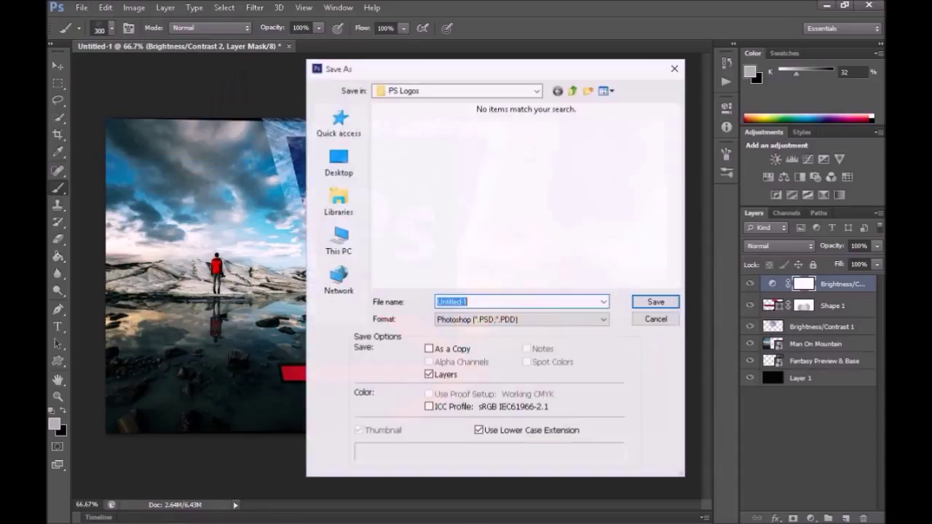
pyautogui.click(338, 162)
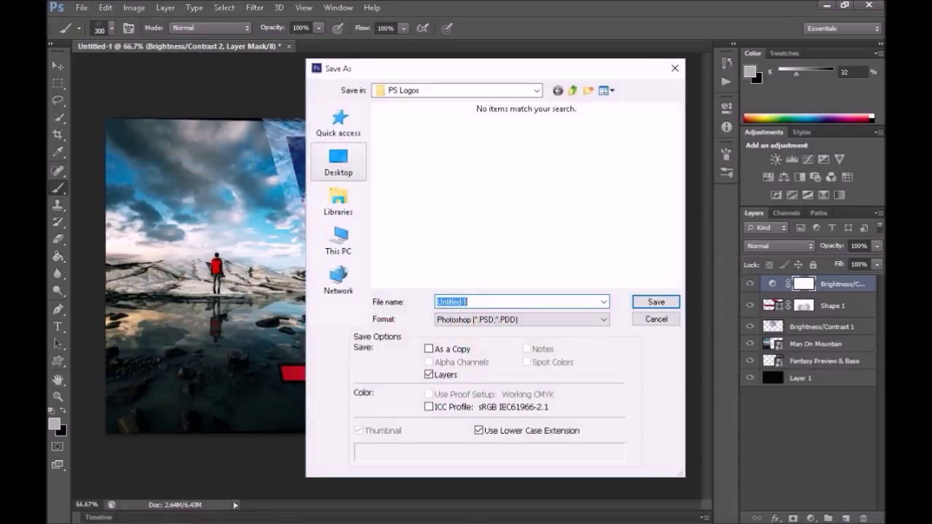
pyautogui.doubleClick(557, 189)
pyautogui.doubleClick(405, 181)
pyautogui.doubleClick(451, 125)
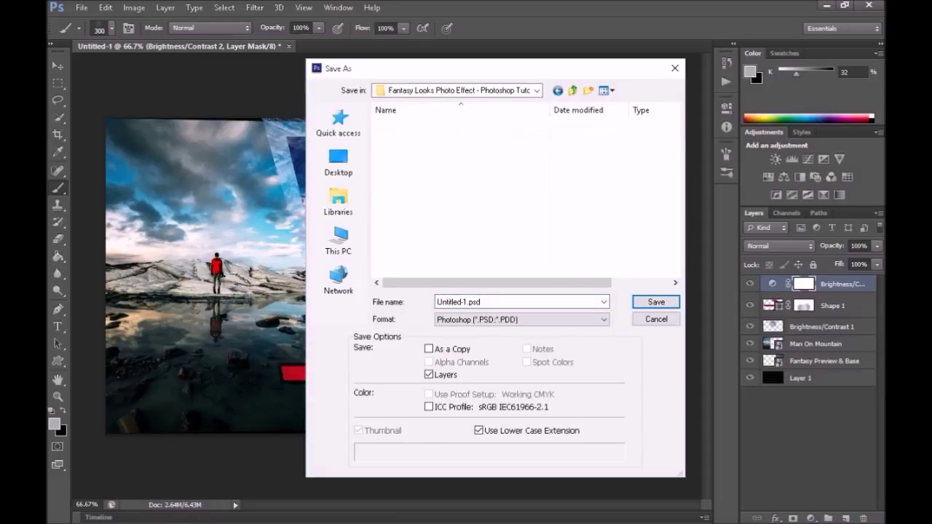
pyautogui.click(481, 319)
pyautogui.click(526, 402)
pyautogui.write('Thumb')
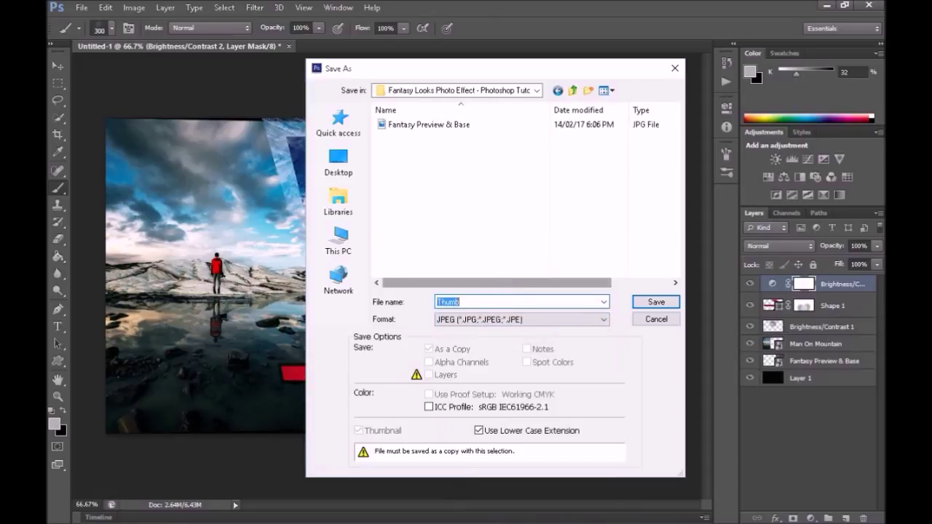
pyautogui.press('Return')
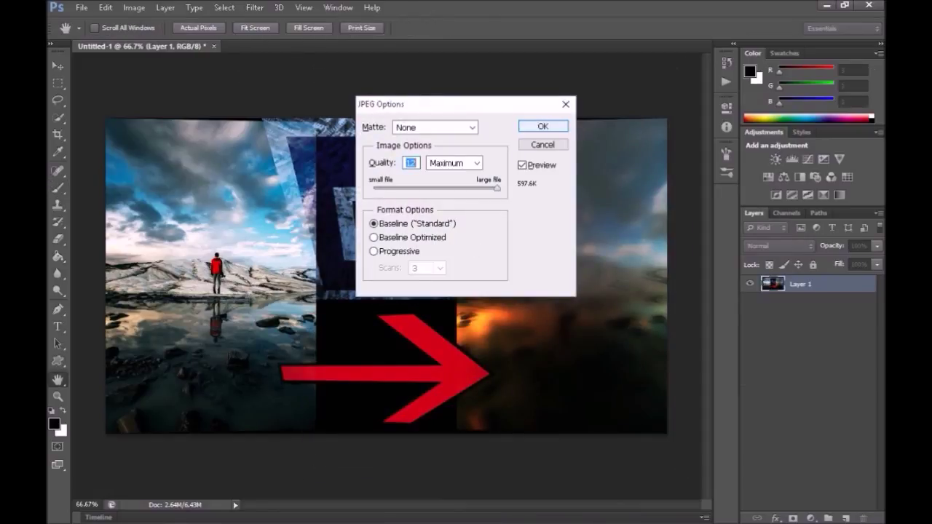
pyautogui.press('Return')
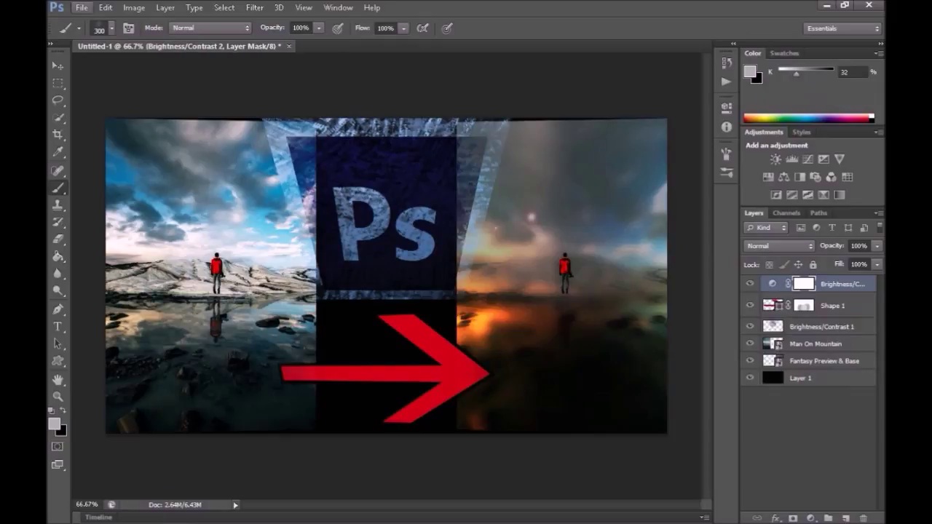
pyautogui.click(81, 8)
# Step: Save the layered document in Photoshop PSD format as 'Thumb PSD' in the same folder
pyautogui.click(99, 165)
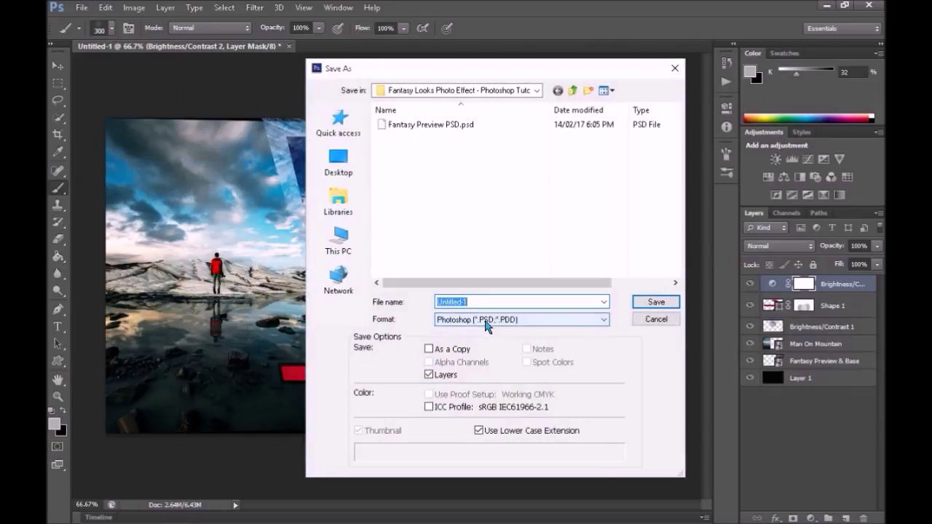
pyautogui.click(487, 326)
pyautogui.click(481, 318)
pyautogui.write('Thu')
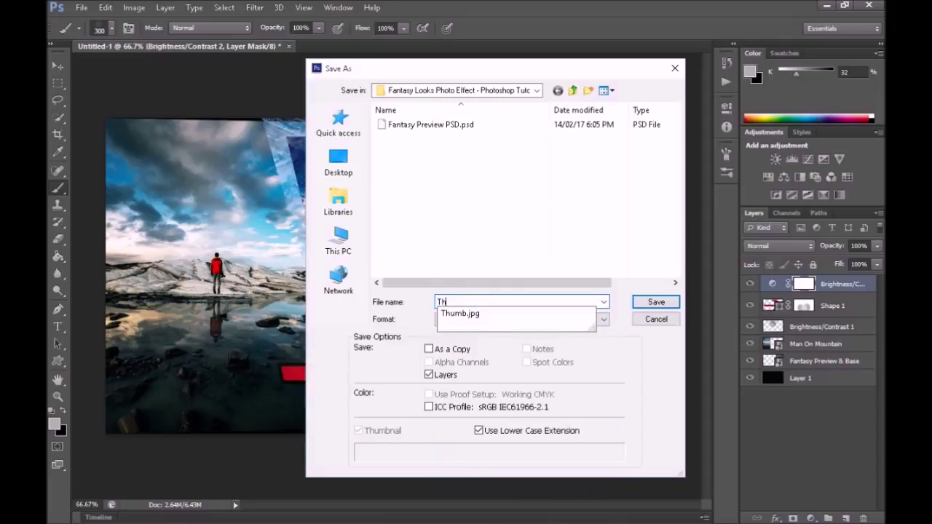
pyautogui.write('mb.PSD')
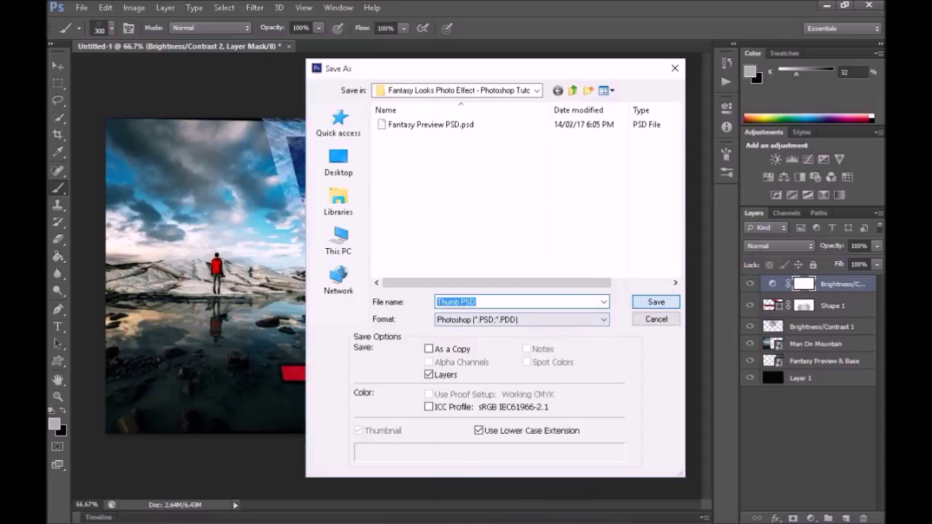
pyautogui.press('Return')
pyautogui.press('Return')
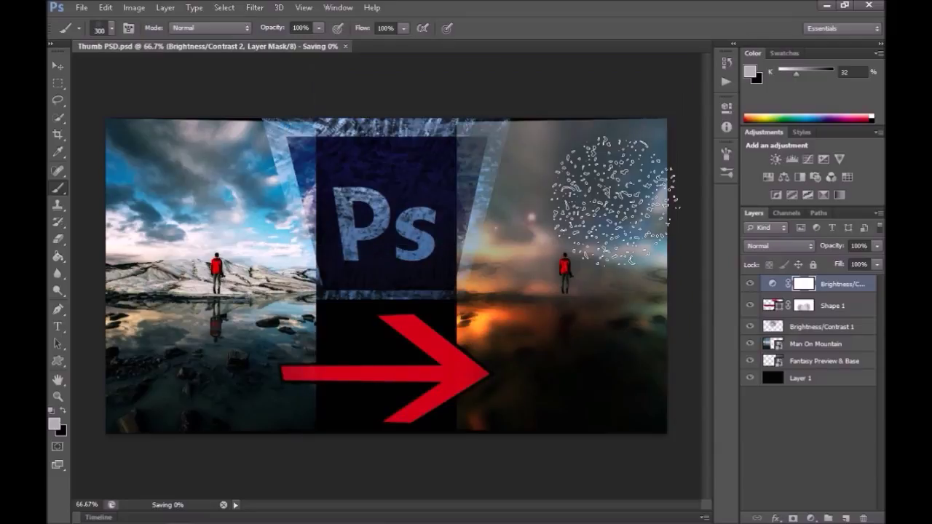